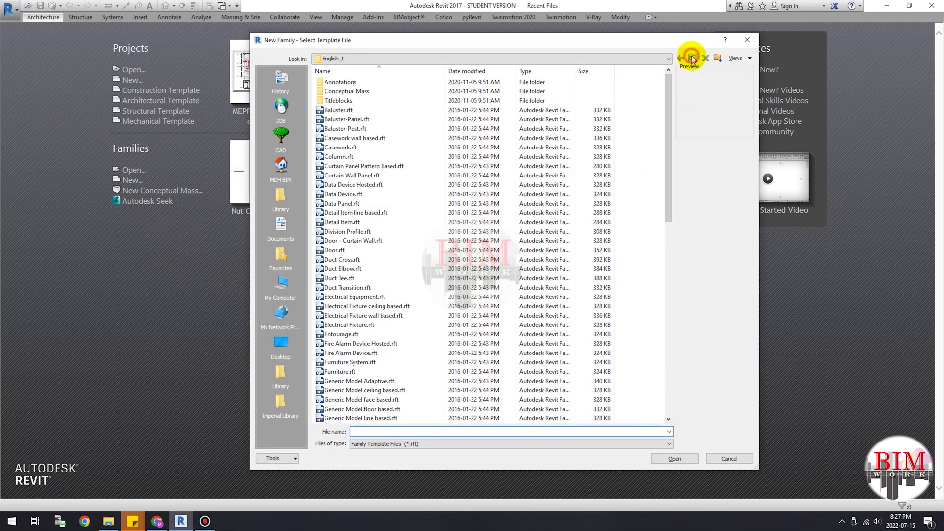
- Create a new family from the Metric Generic Model.rft template in the English family templates folder
left_click(692, 58)
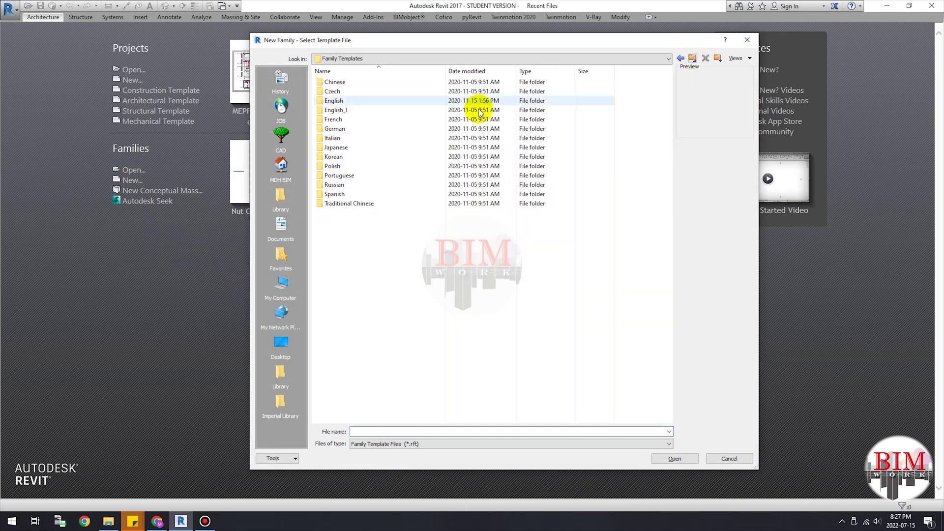
double_click(341, 101)
scroll(416, 287, "down", 4)
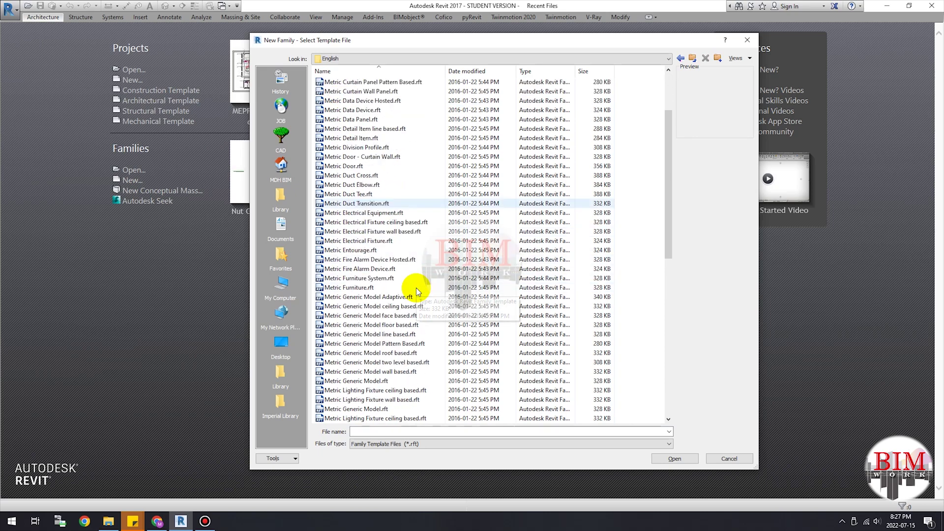
left_click(382, 353)
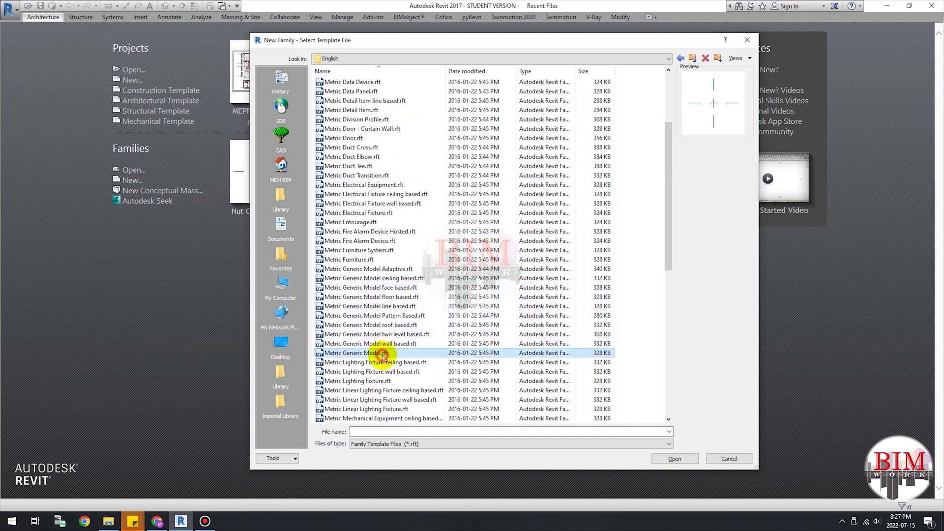
double_click(419, 354)
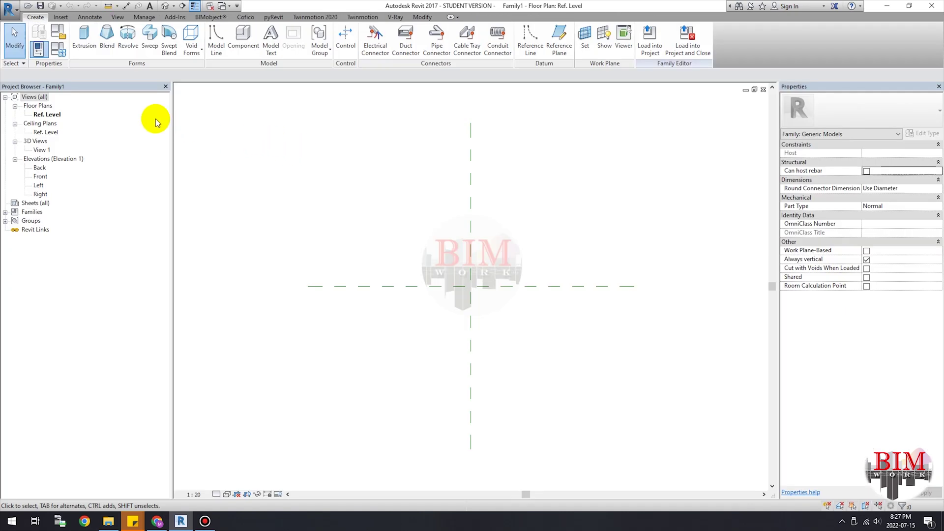
- Start an extrusion with depth 5 and sketch a six-sided circumscribed polygon of radius 5 centred on the reference plane intersection
left_click(83, 42)
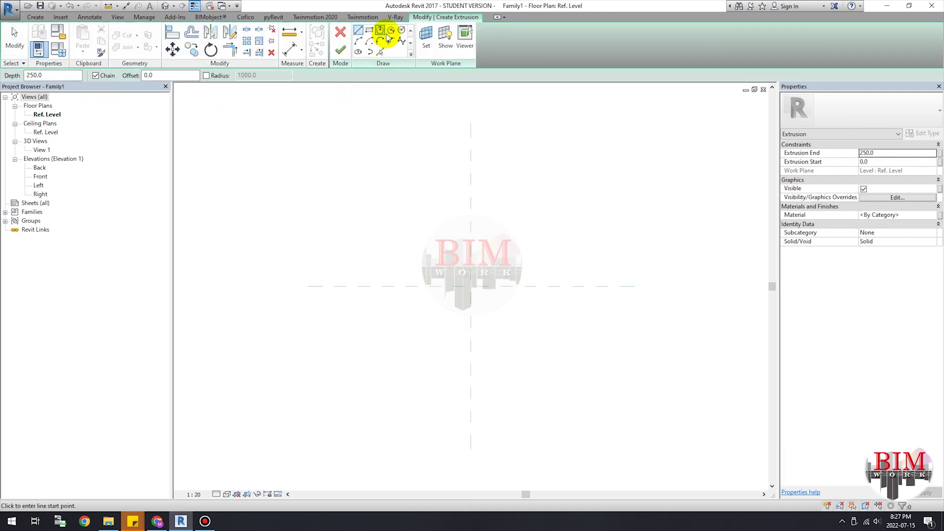
left_click(392, 32)
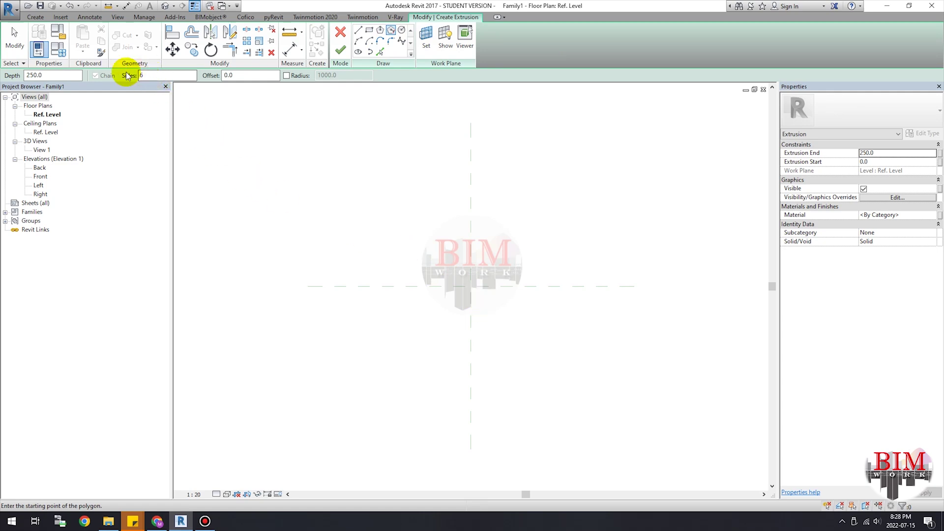
left_click_drag(54, 75, 17, 78)
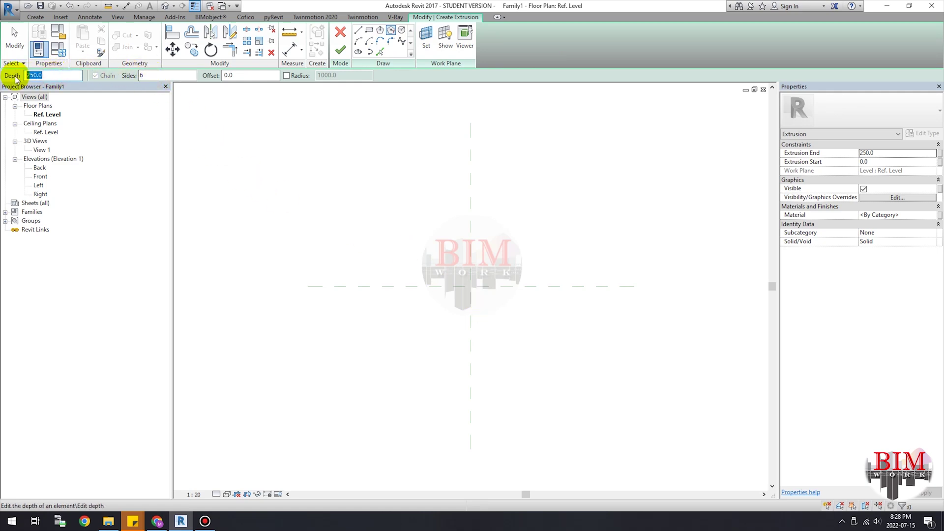
left_click(15, 77)
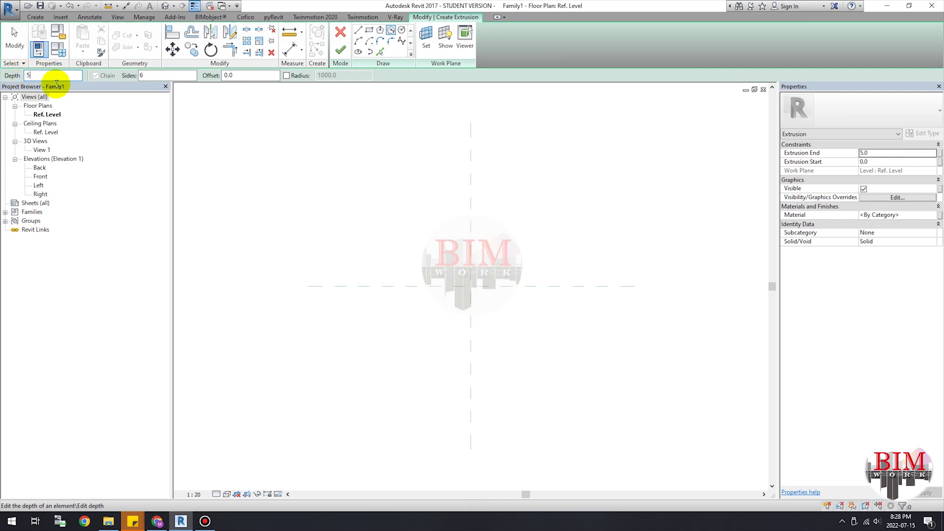
left_click(470, 286)
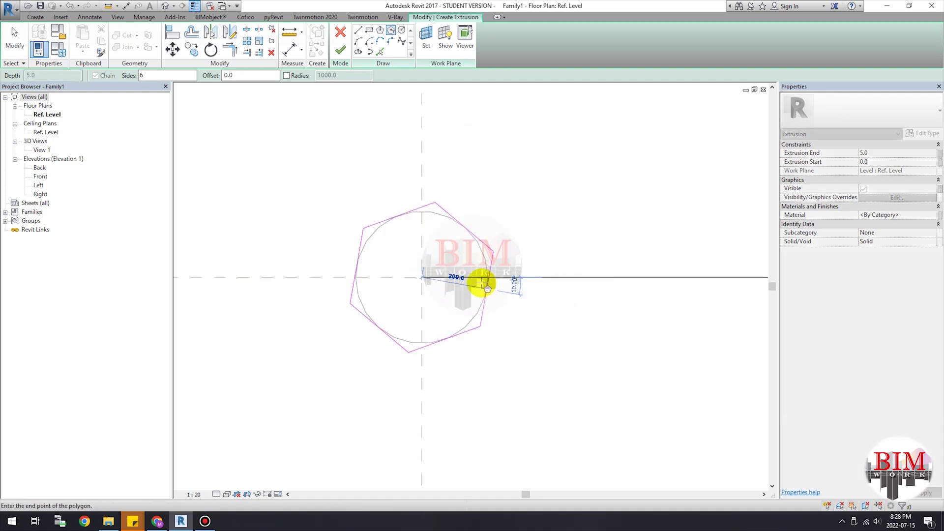
scroll(458, 278, "up", 4)
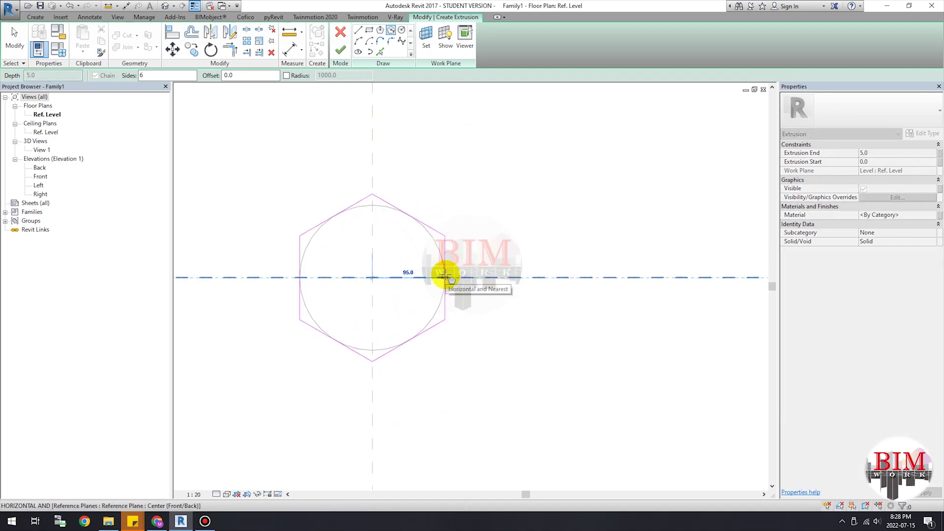
type("5")
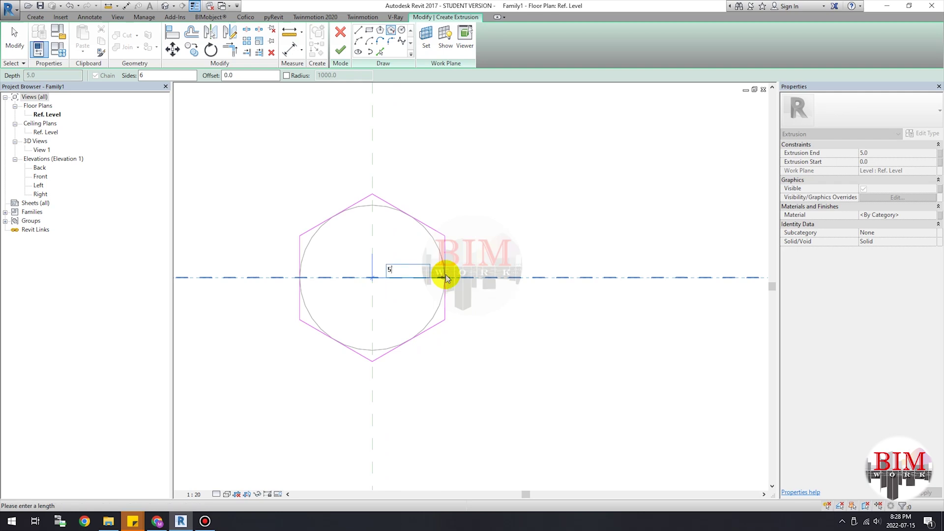
key("Return")
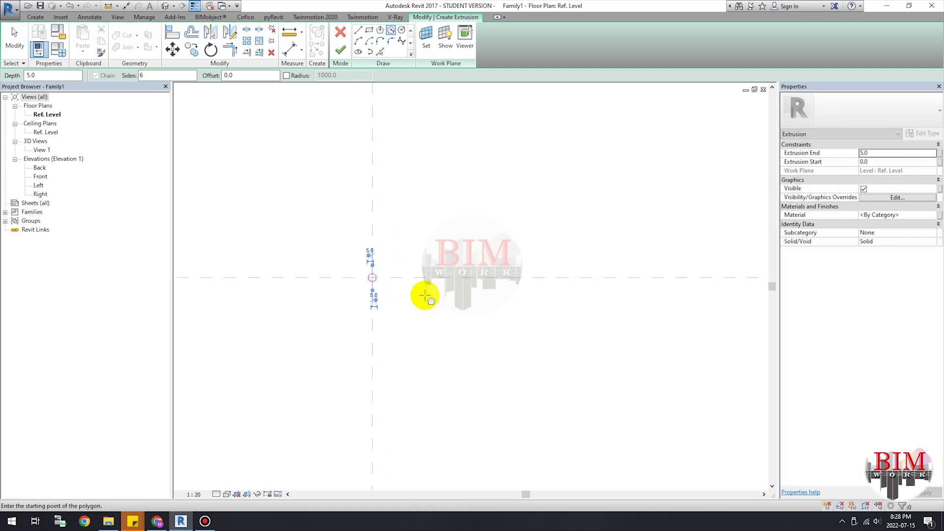
right_click(422, 295)
left_click(435, 301)
right_click(421, 296)
left_click(430, 301)
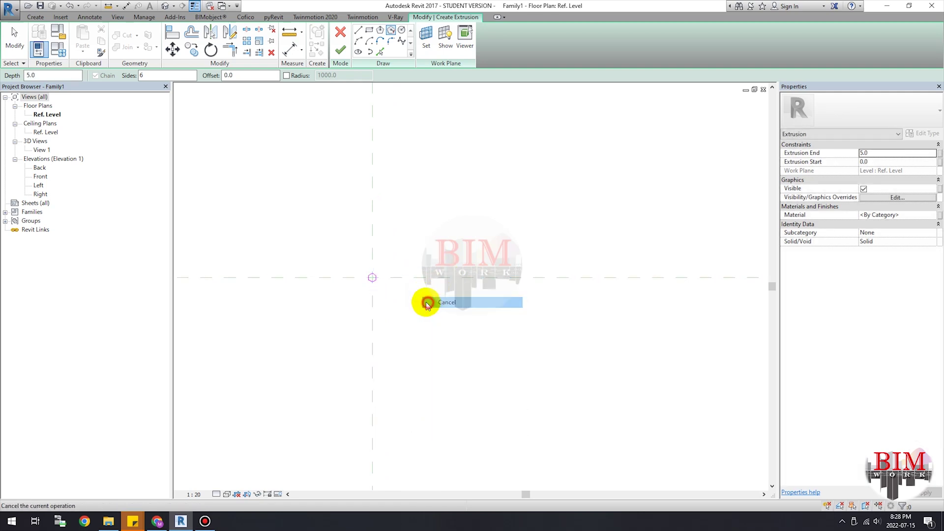
- Finish the hexagon sketch to create the solid extrusion and deselect it
scroll(370, 280, "up", 5)
scroll(369, 283, "up", 3)
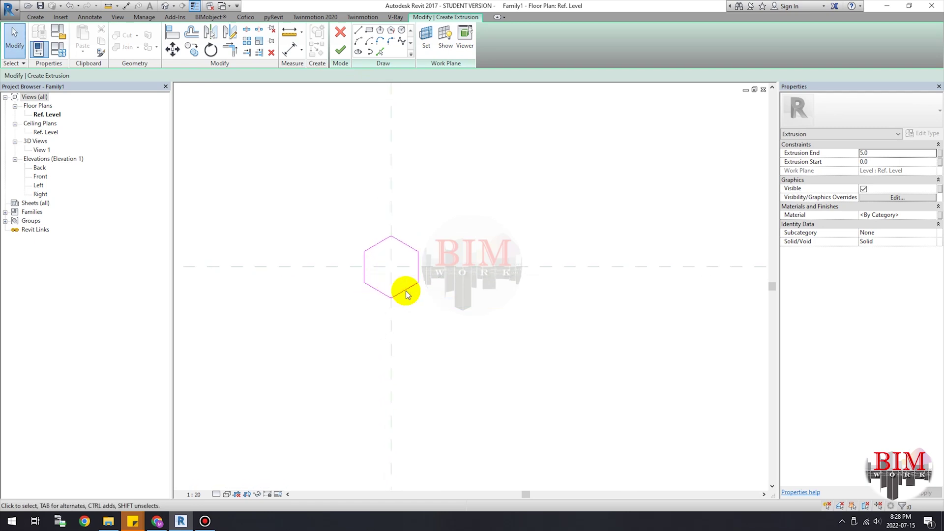
middle_click_drag(400, 290, 419, 295)
left_click(336, 52)
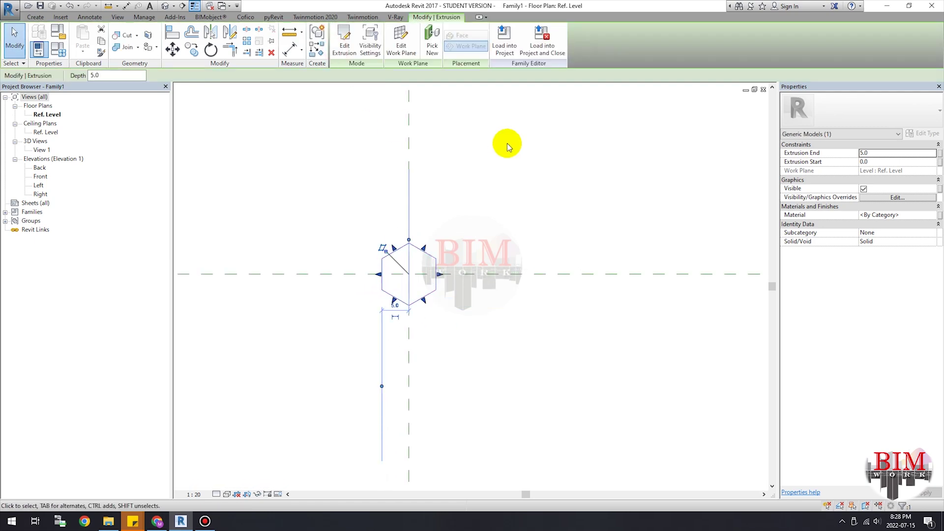
left_click(515, 176)
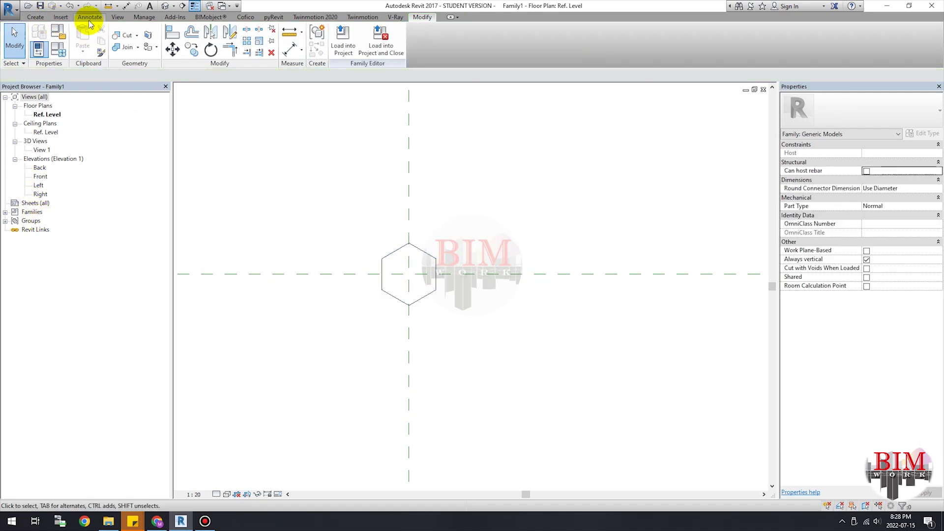
- Add an aligned dimension between the hexagon's two vertical sides, placed above the shape
left_click(90, 19)
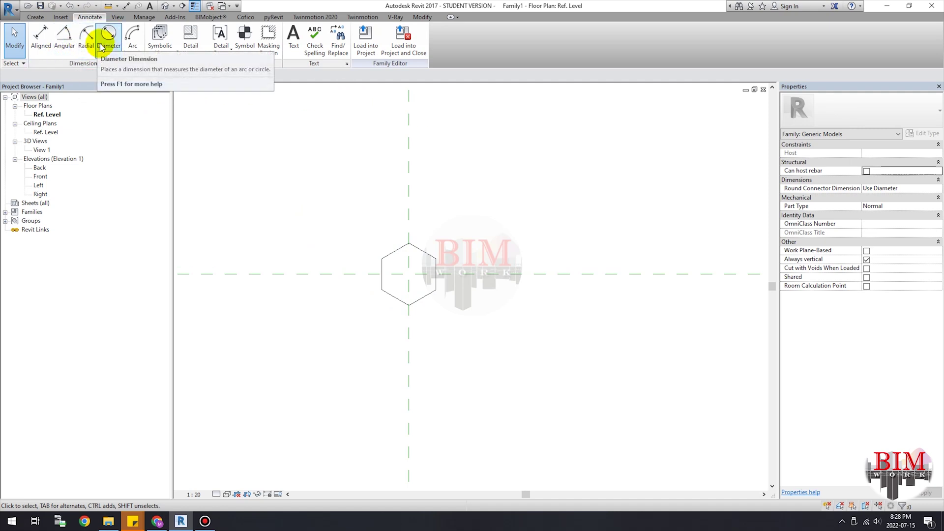
left_click(40, 36)
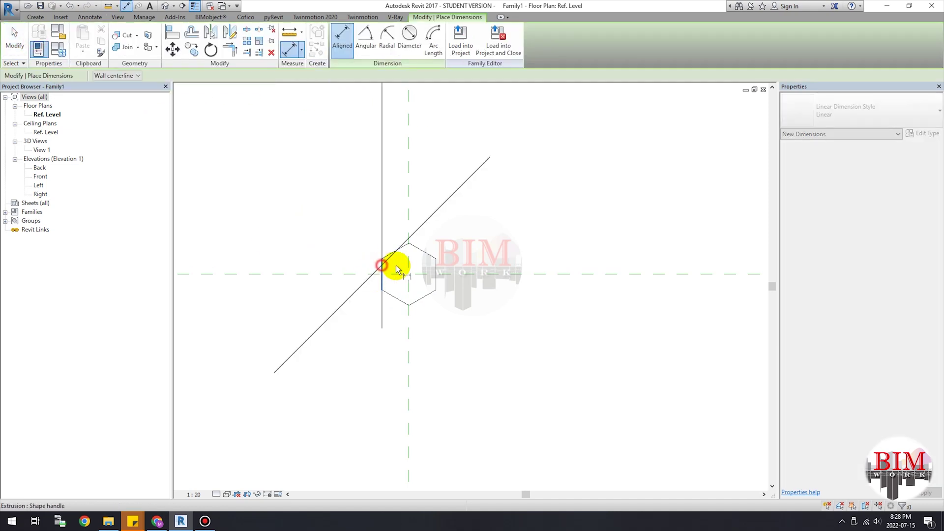
left_click(436, 267)
left_click(454, 222)
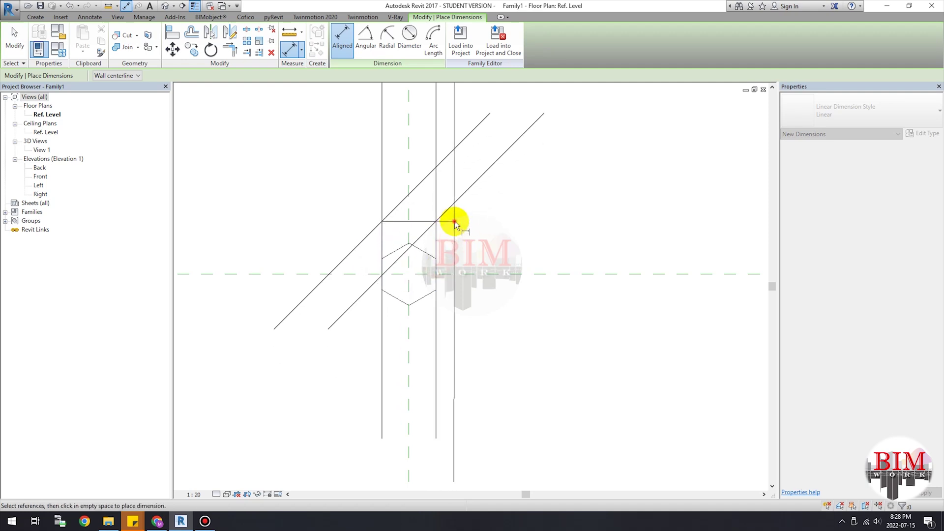
- Set the plan view scale to 1:1 and leave the dimension command
left_click(197, 495)
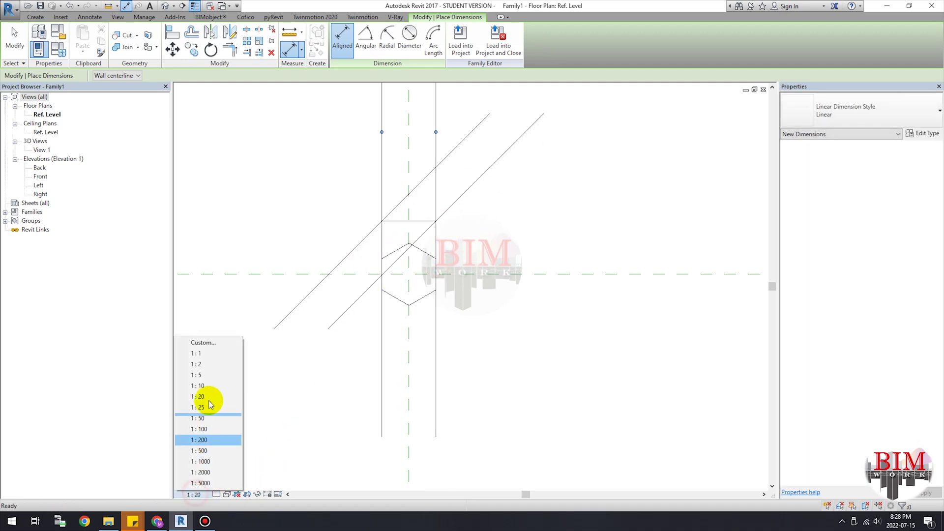
left_click(214, 352)
right_click(481, 196)
left_click(492, 205)
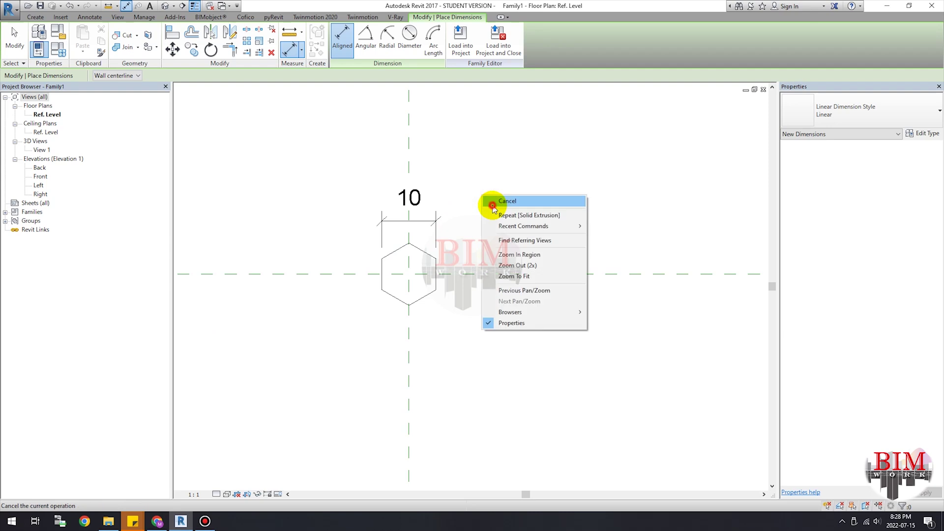
right_click(492, 204)
left_click(503, 213)
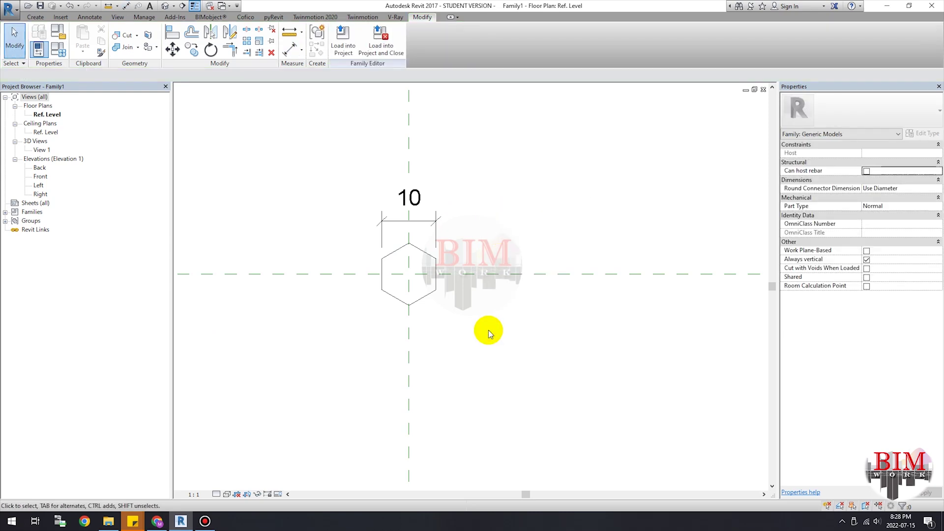
middle_click_drag(489, 266, 503, 282)
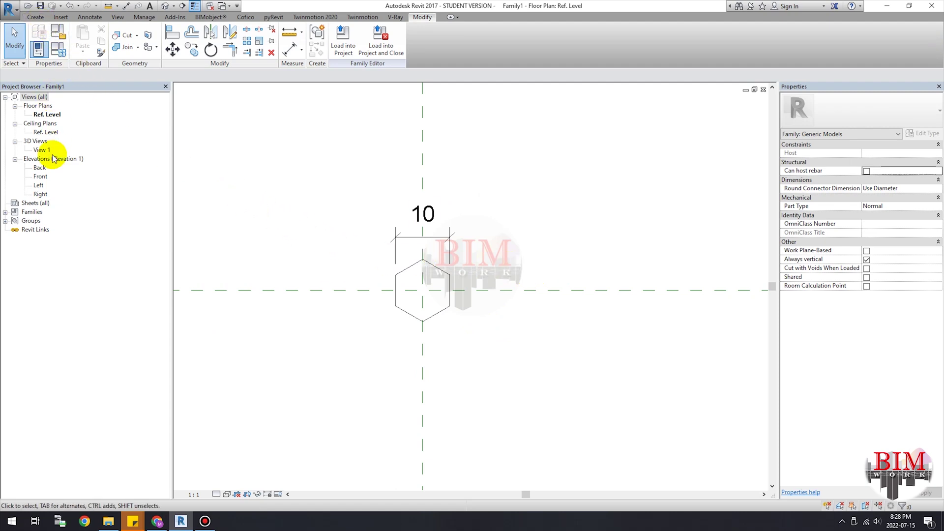
- Open the Front elevation and set its view scale to 1:1
double_click(40, 176)
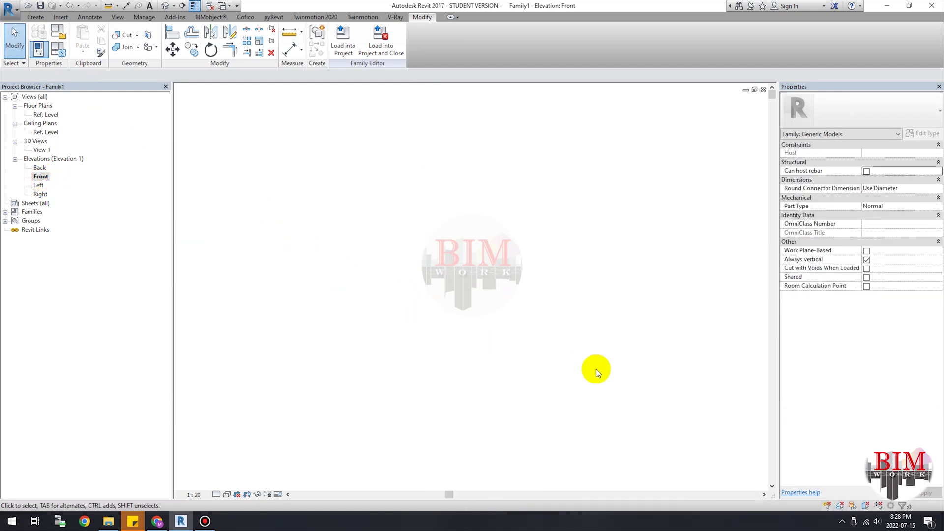
scroll(433, 407, "up", 2)
scroll(432, 403, "up", 3)
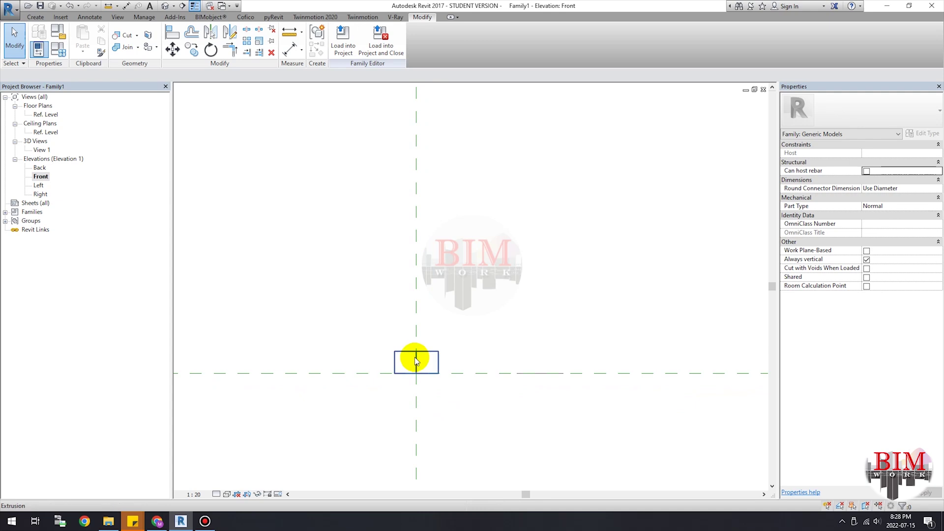
left_click(426, 372)
scroll(428, 376, "up", 3)
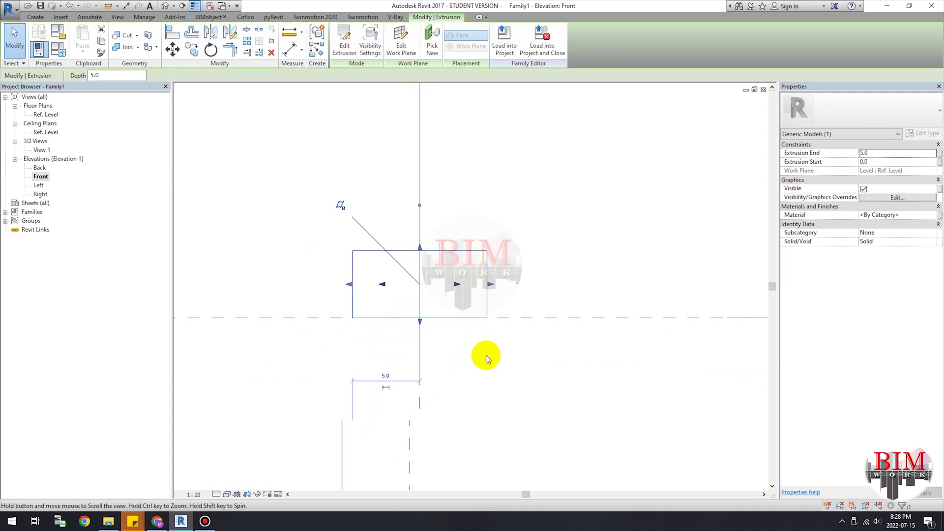
left_click(559, 239)
left_click(195, 494)
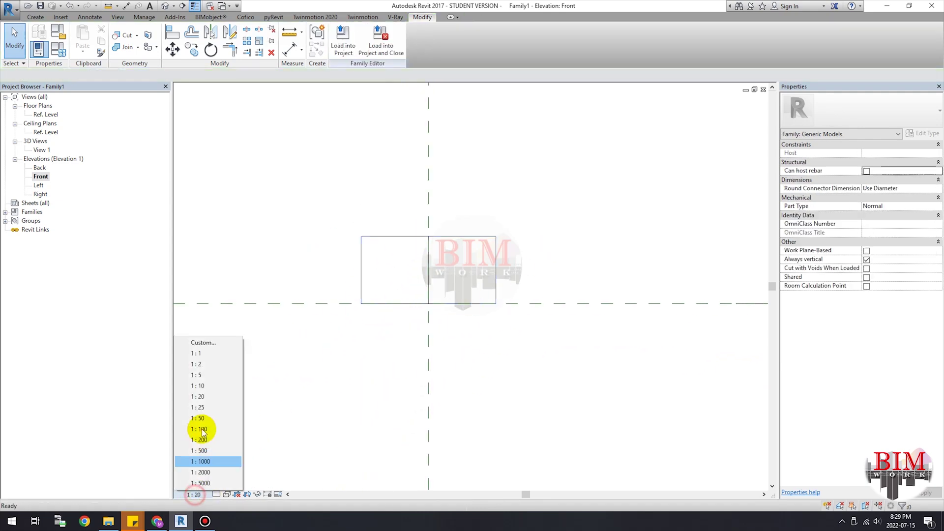
left_click(205, 354)
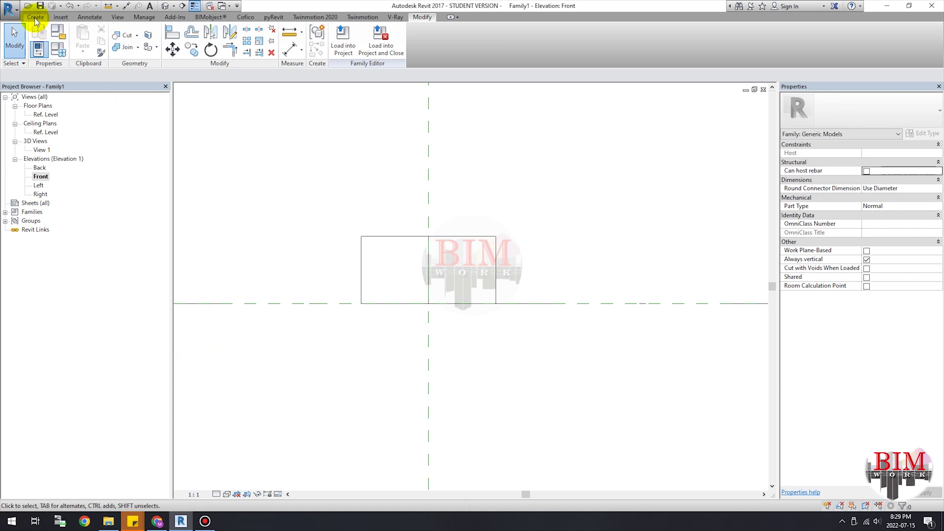
- Add an aligned dimension for the extrusion's height, from its top edge to the Ref. Level, placed beside the solid
left_click(84, 17)
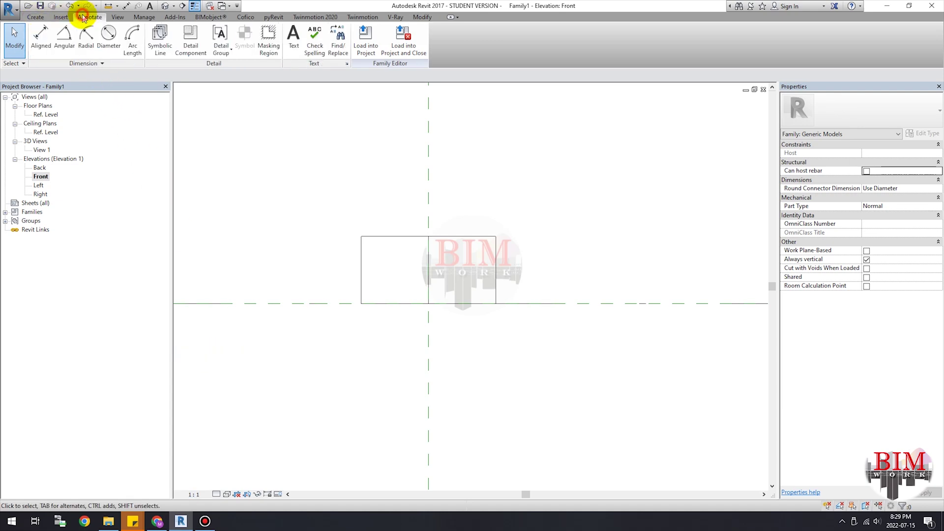
left_click(47, 39)
left_click(464, 237)
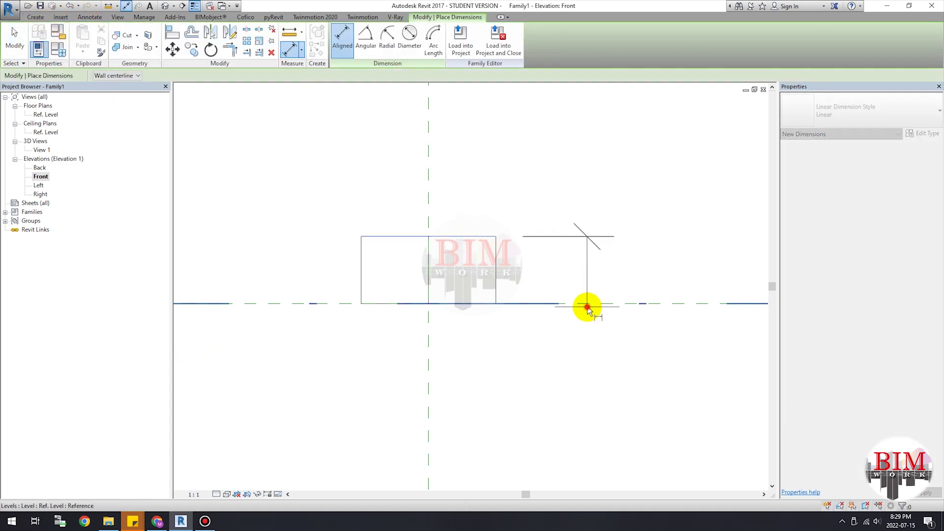
left_click(587, 307)
left_click(599, 276)
right_click(598, 325)
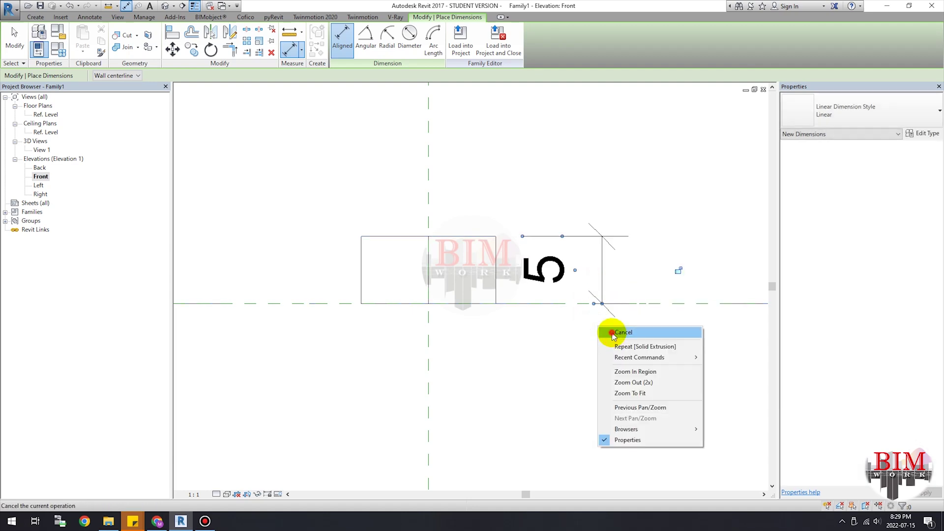
left_click(615, 332)
scroll(506, 366, "down", 3)
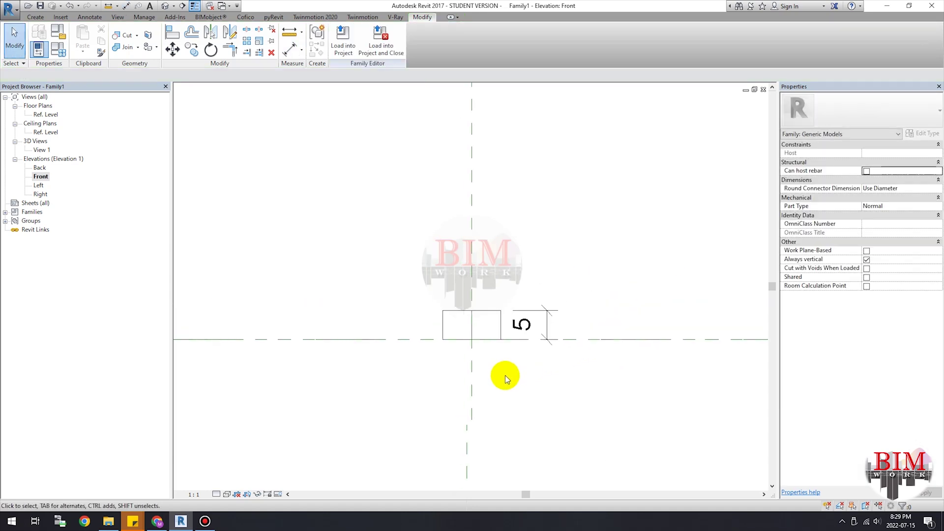
middle_click_drag(505, 376, 482, 333)
- In the Left elevation, start a Void Revolve and sketch a vertical axis line about 5.8 mm long on the center plane above the solid
double_click(39, 185)
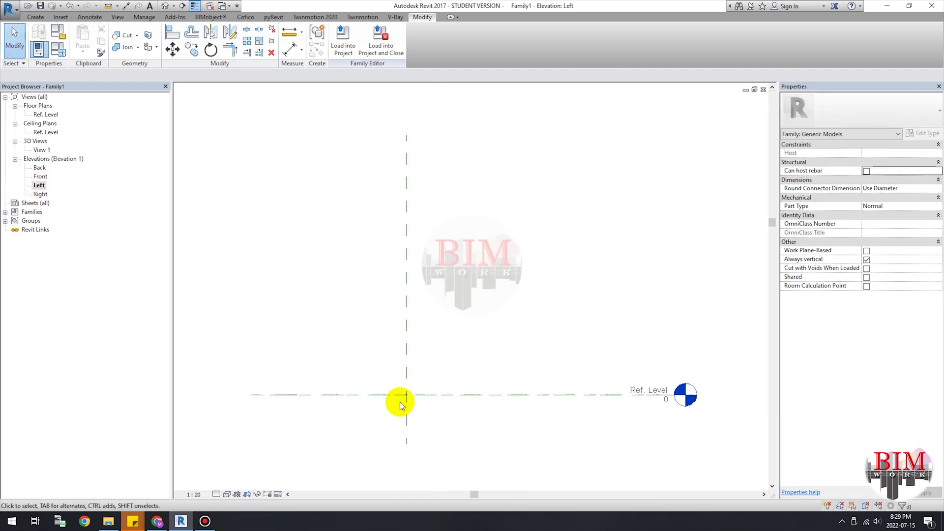
scroll(413, 389, "up", 2)
scroll(419, 385, "up", 6)
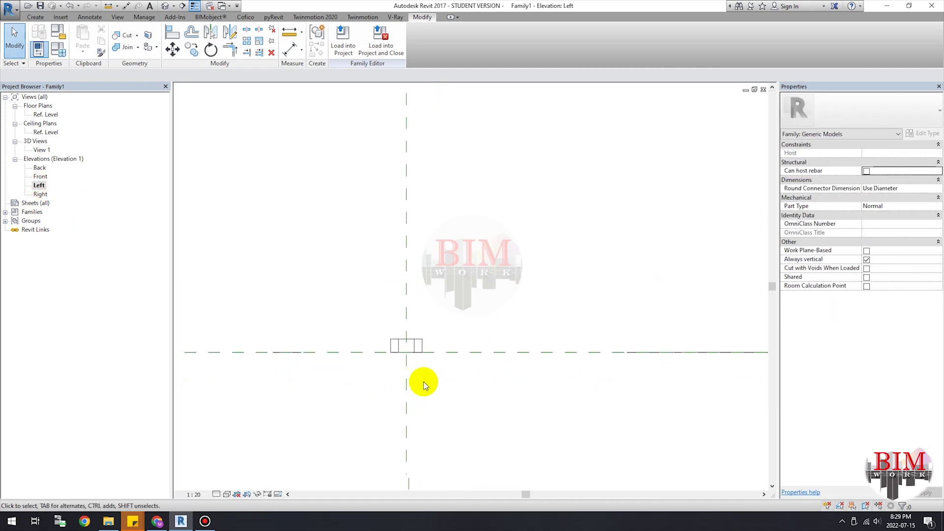
middle_click_drag(383, 335, 437, 373)
scroll(446, 341, "up", 2)
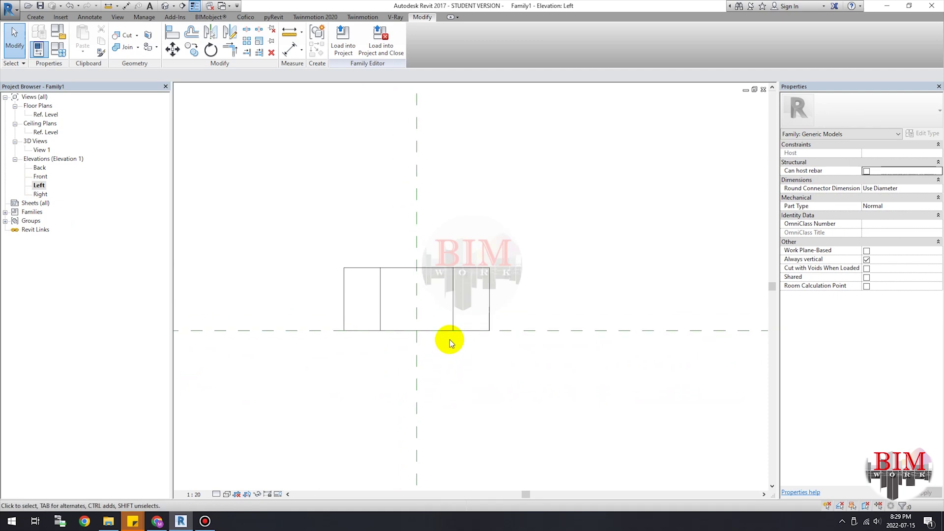
left_click(36, 19)
left_click(188, 51)
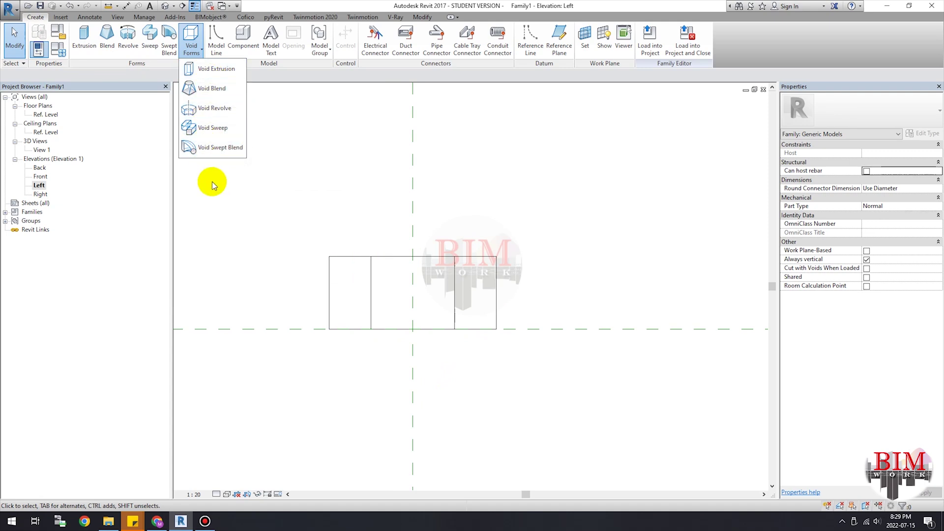
left_click(214, 107)
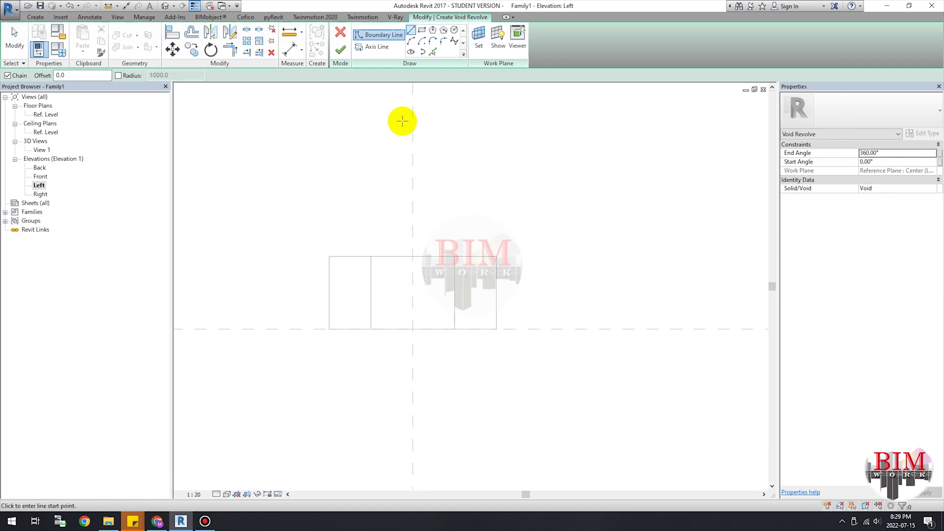
left_click(380, 48)
left_click(414, 108)
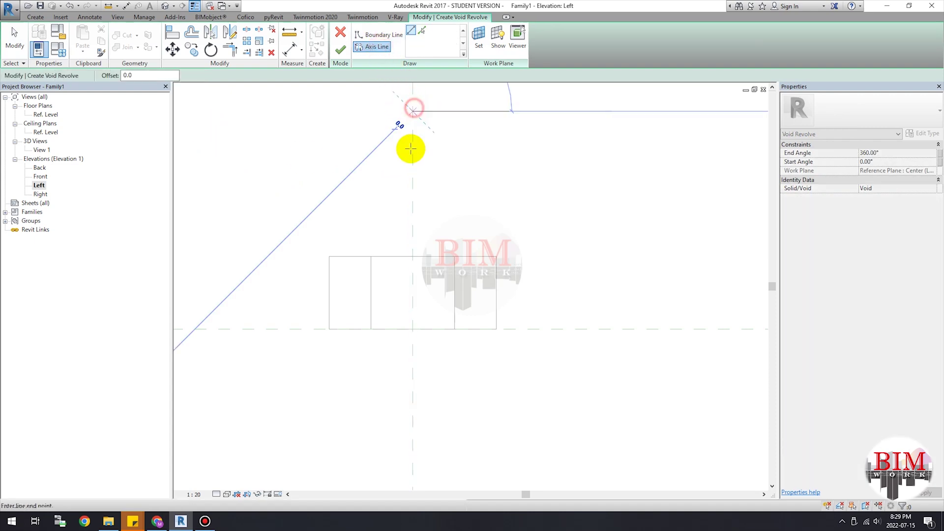
left_click(411, 195)
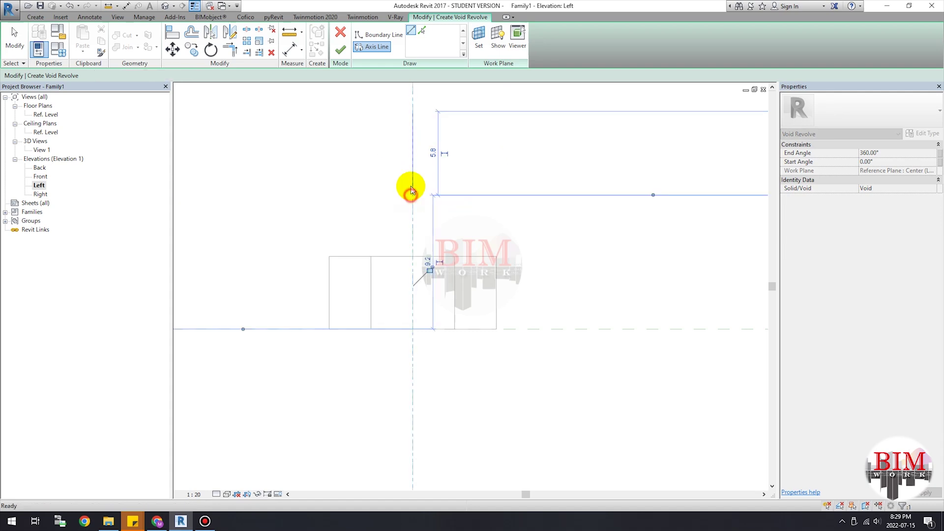
- Sketch a triangular boundary at the solid's top outer corner, about 1.4 mm along the top edge with a 45° slope, and finish the void revolve
left_click(374, 35)
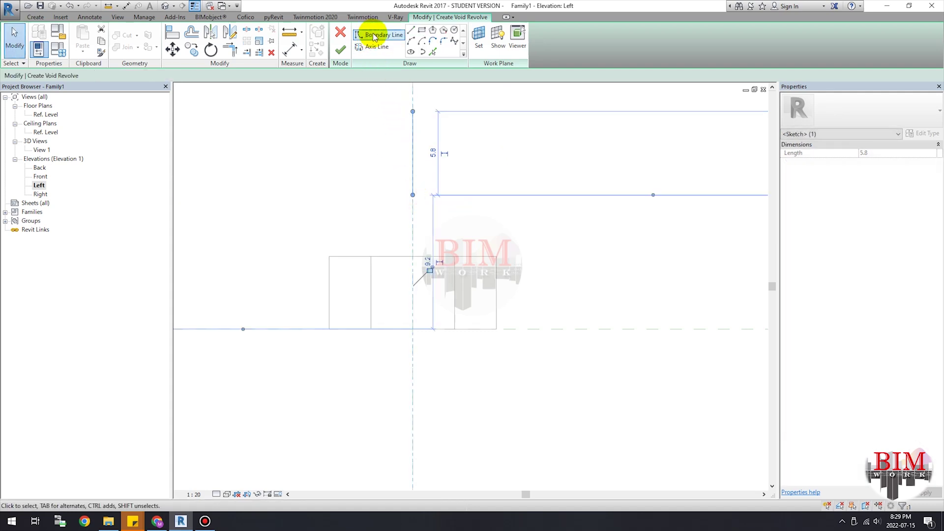
left_click(375, 35)
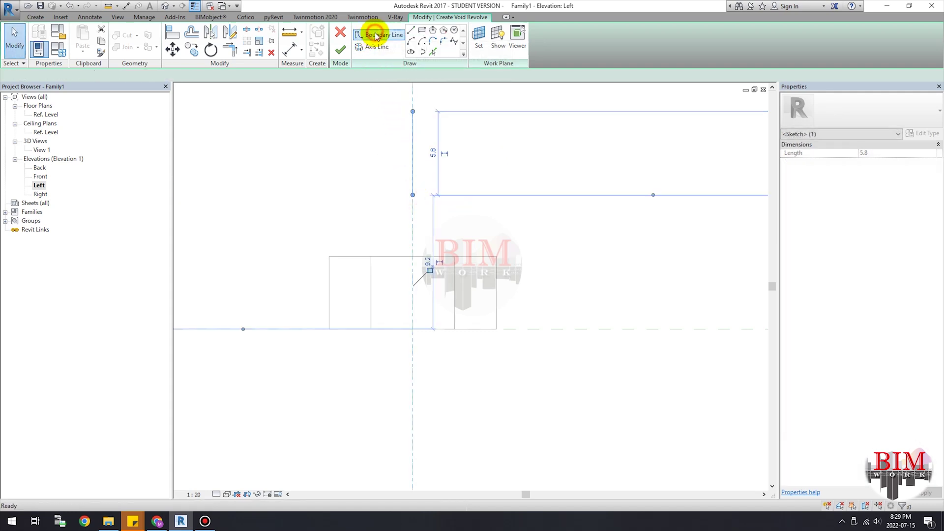
left_click(412, 30)
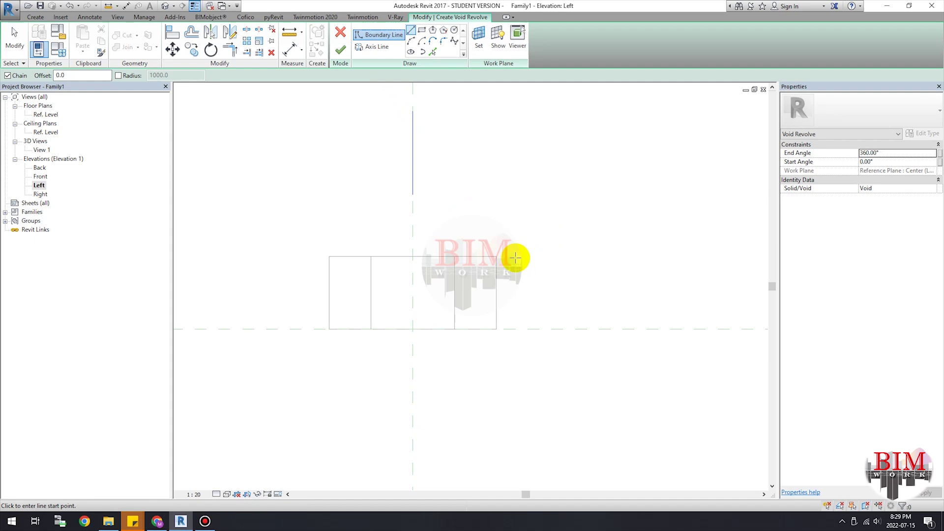
scroll(500, 256, "up", 2)
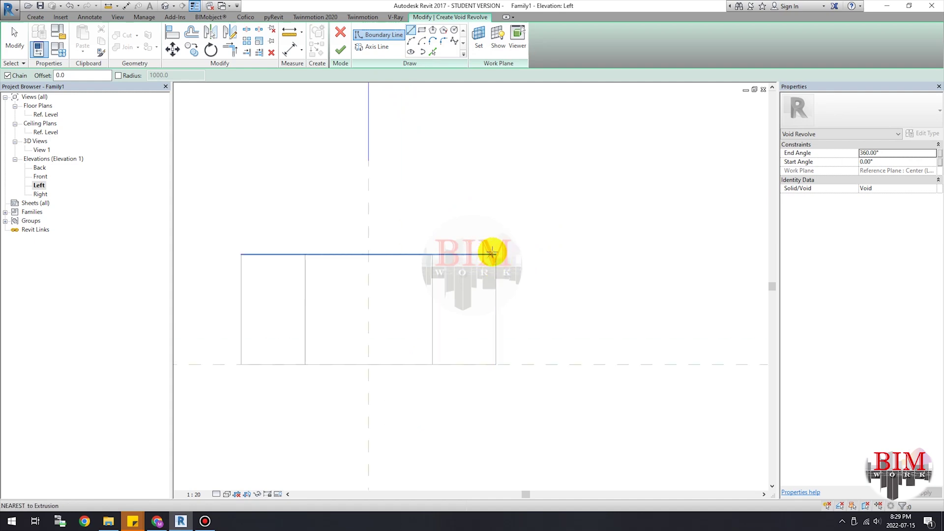
left_click(494, 254)
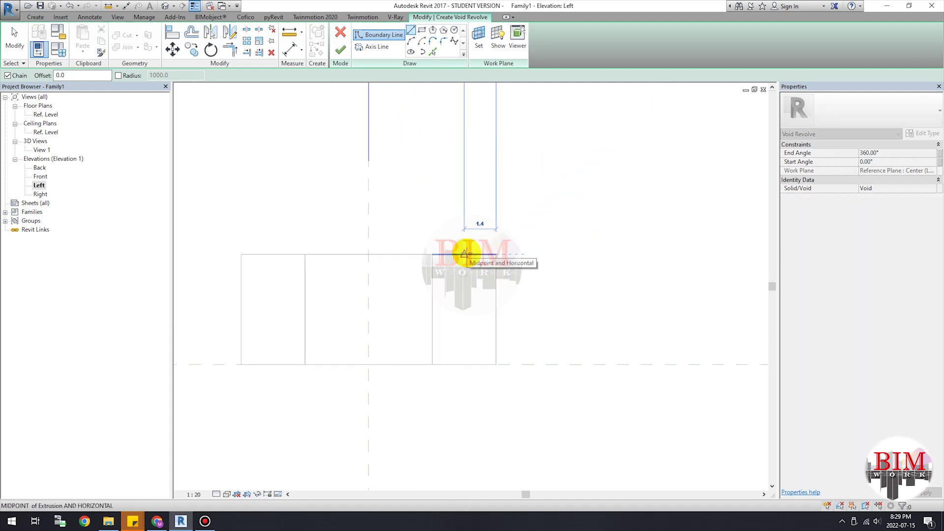
left_click(465, 254)
scroll(477, 261, "up", 1)
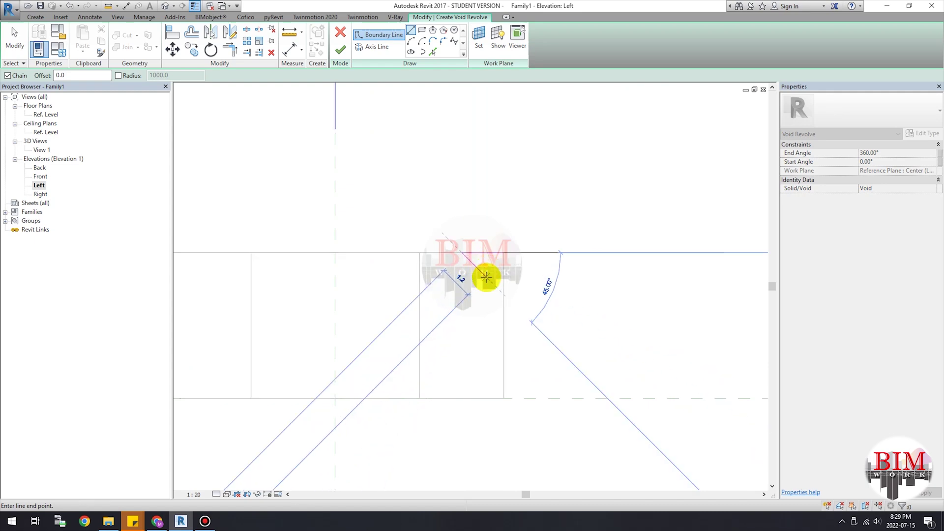
left_click(504, 295)
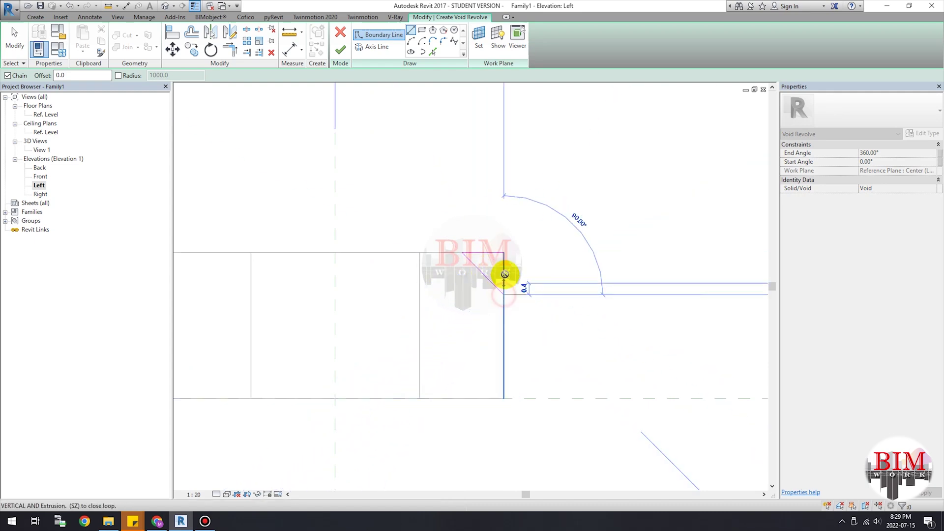
left_click(504, 252)
scroll(472, 231, "down", 2)
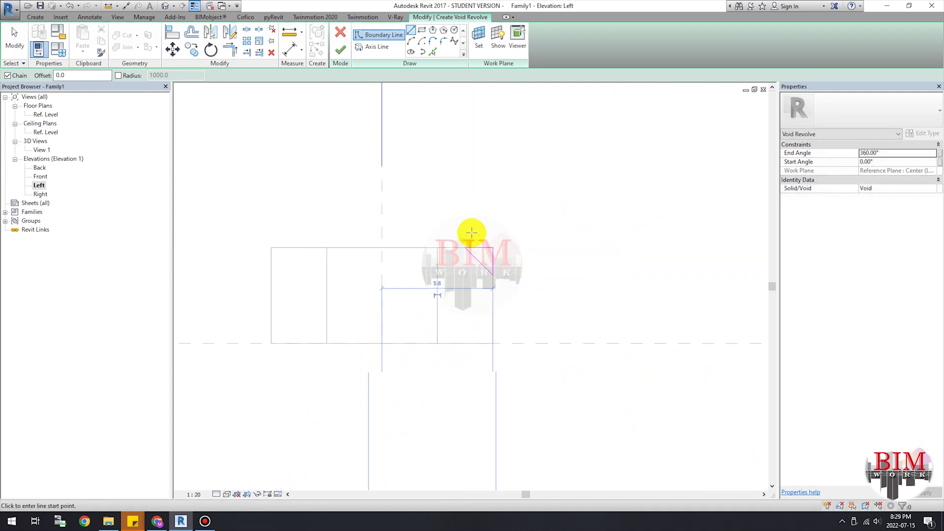
left_click(341, 50)
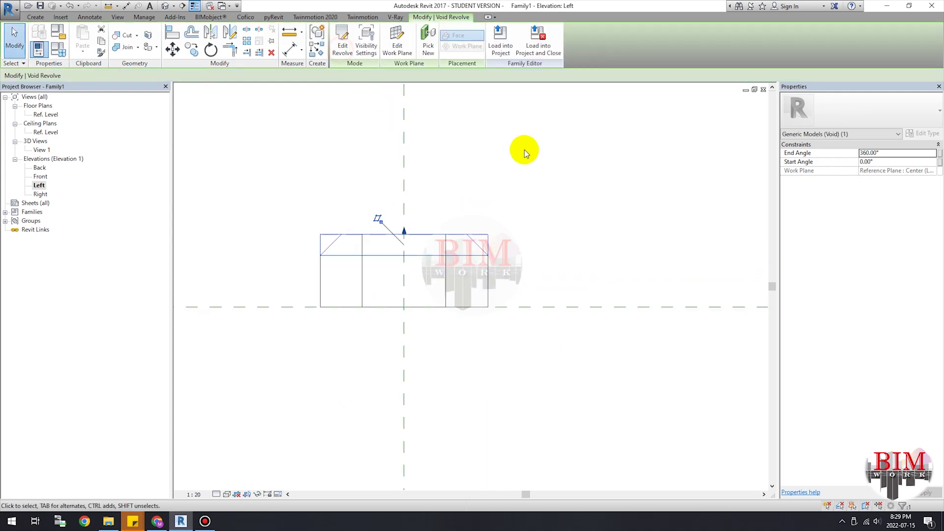
left_click(524, 149)
scroll(468, 216, "up", 1)
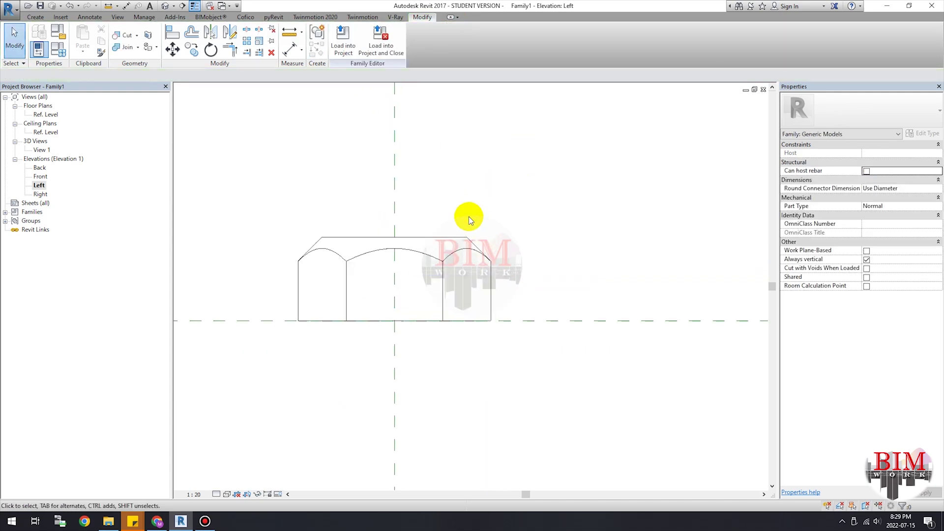
- Edit the void revolve's sketch, nudge its sloped line outward to a length of about 1.5 mm, and finish the edit
double_click(465, 243)
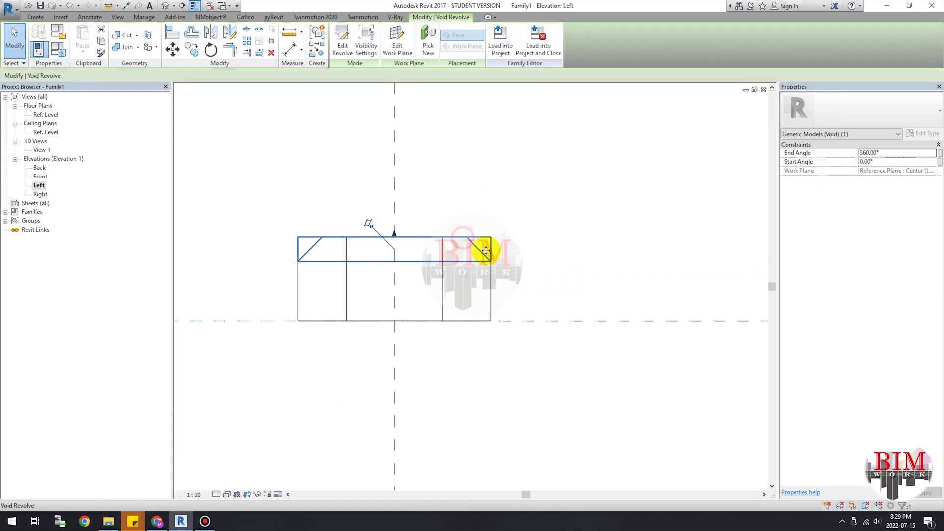
left_click(479, 254)
scroll(479, 253, "up", 2)
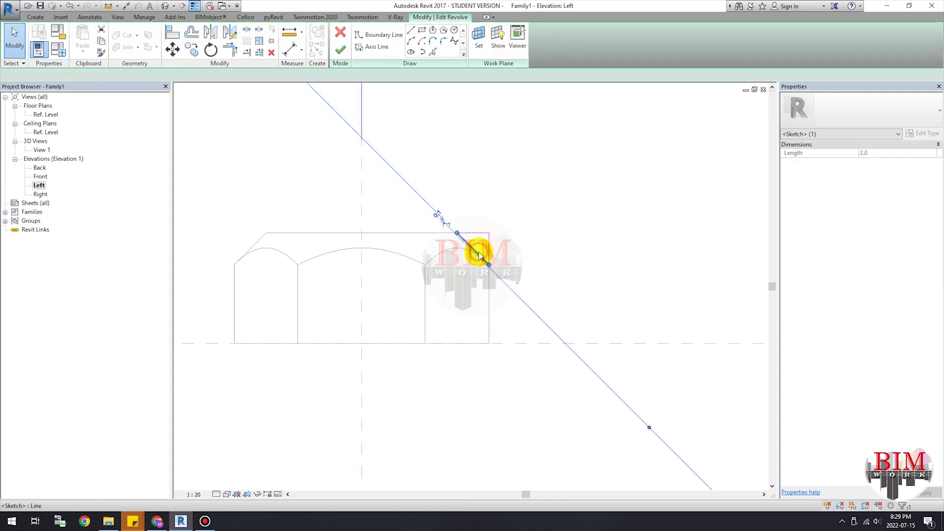
key("Right")
key("Right")
key("Right")
key("Right")
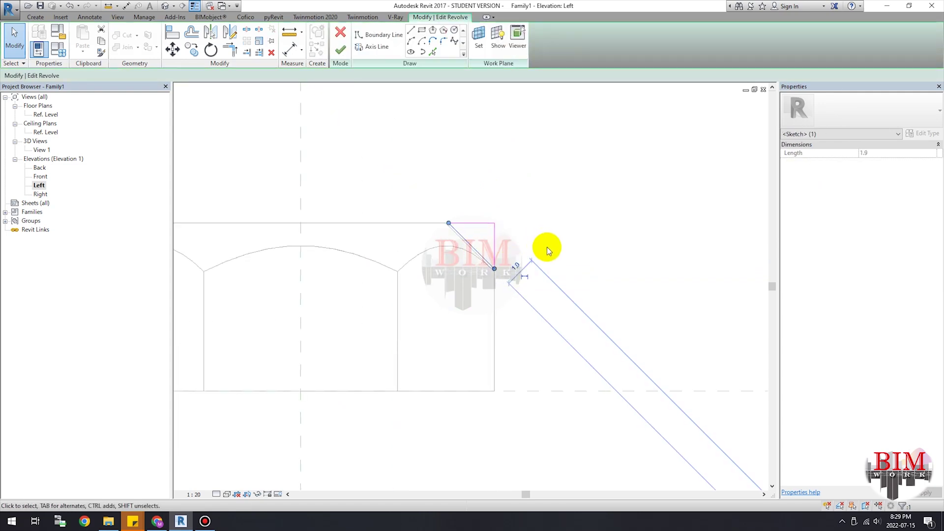
left_click(340, 50)
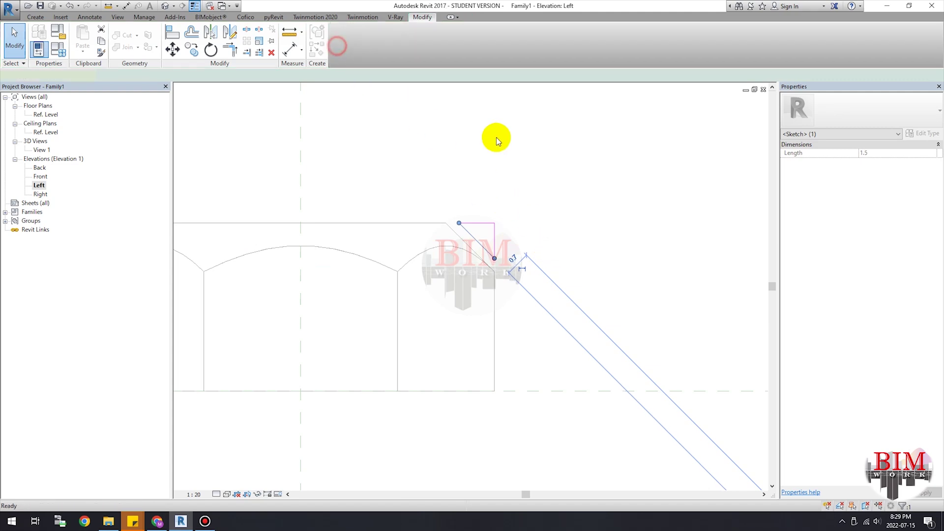
- Reopen the void revolve's sketch, nudge the sloped line slightly farther toward the outer corner, and finish the edit
left_click(473, 237)
double_click(474, 248)
left_click(477, 238)
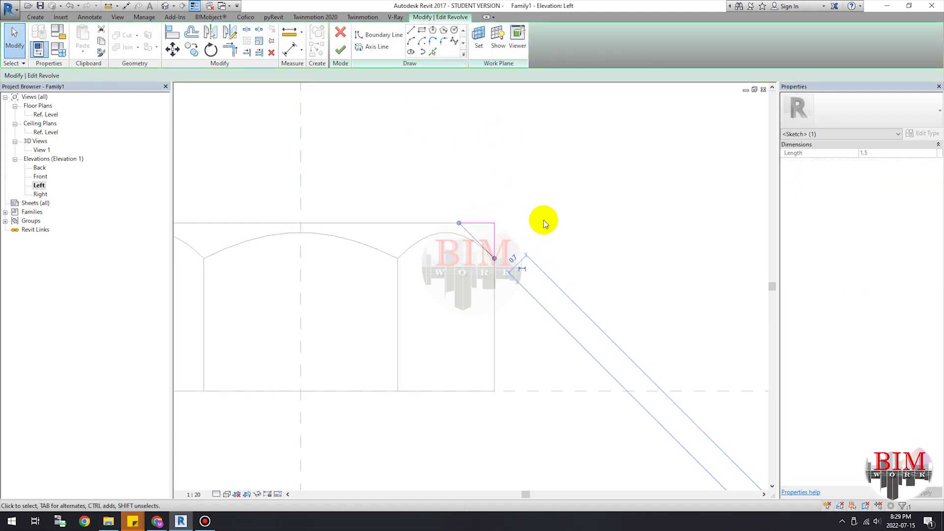
left_click(547, 214)
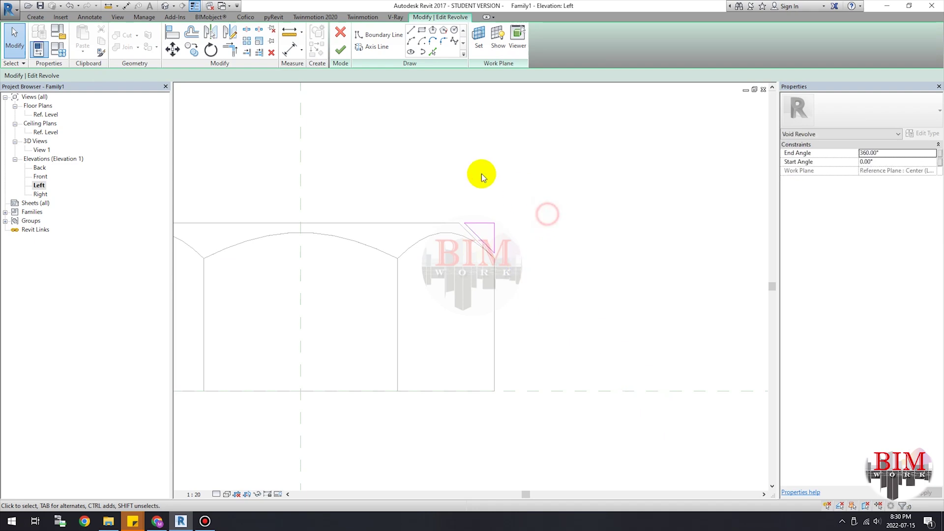
left_click(339, 49)
left_click(460, 147)
scroll(497, 184, "down", 1)
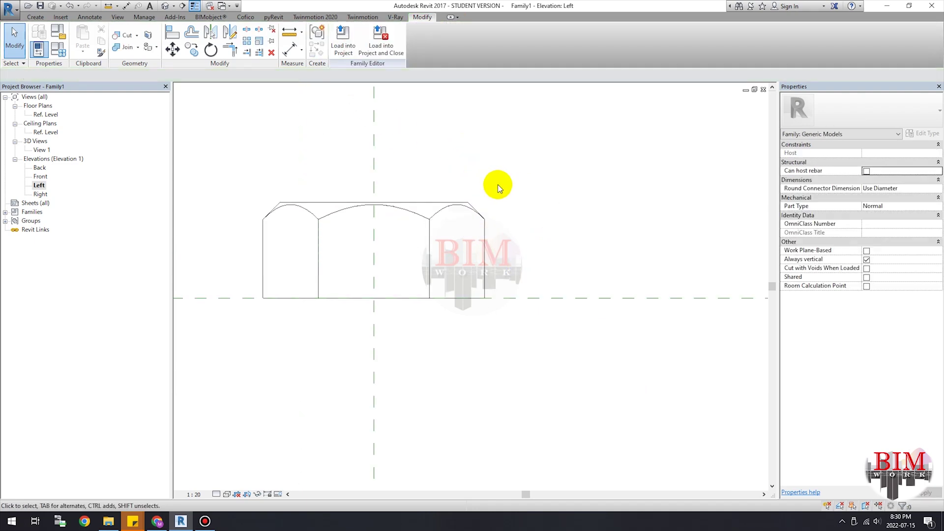
scroll(498, 184, "down", 1)
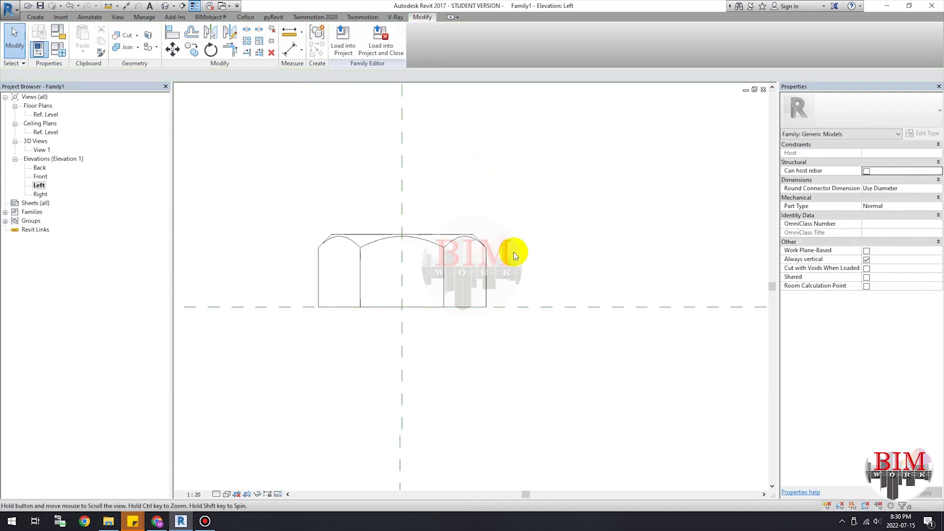
- Open the default 3D view, set its visual style to Shaded, and inspect the chamfered hexagonal solid from another angle
left_click(165, 5)
left_click(702, 308)
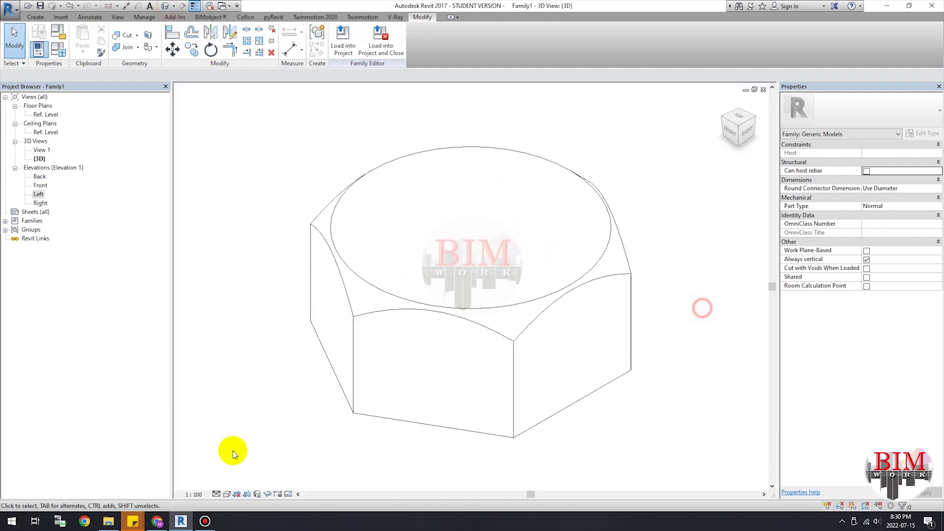
left_click(227, 494)
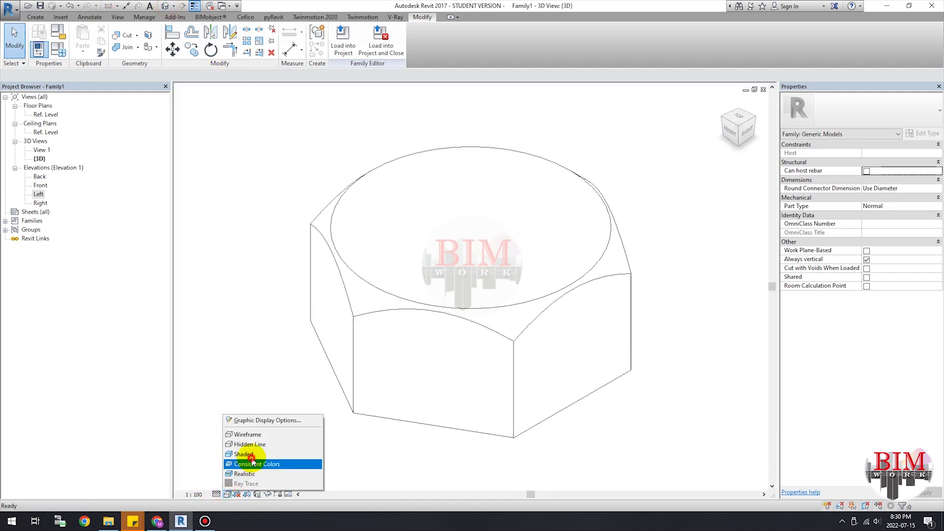
left_click(245, 454)
scroll(279, 373, "down", 2)
middle_click_drag(279, 373, 592, 382, "shift")
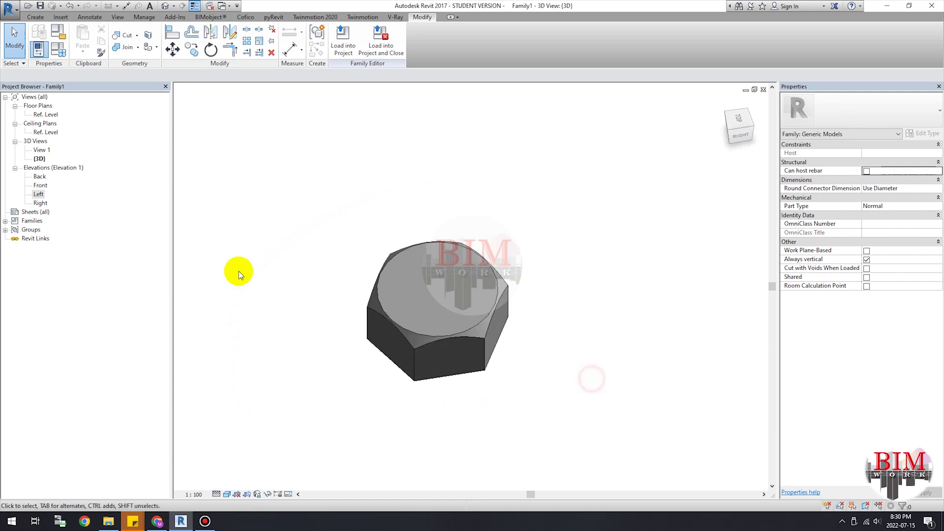
left_click(39, 193)
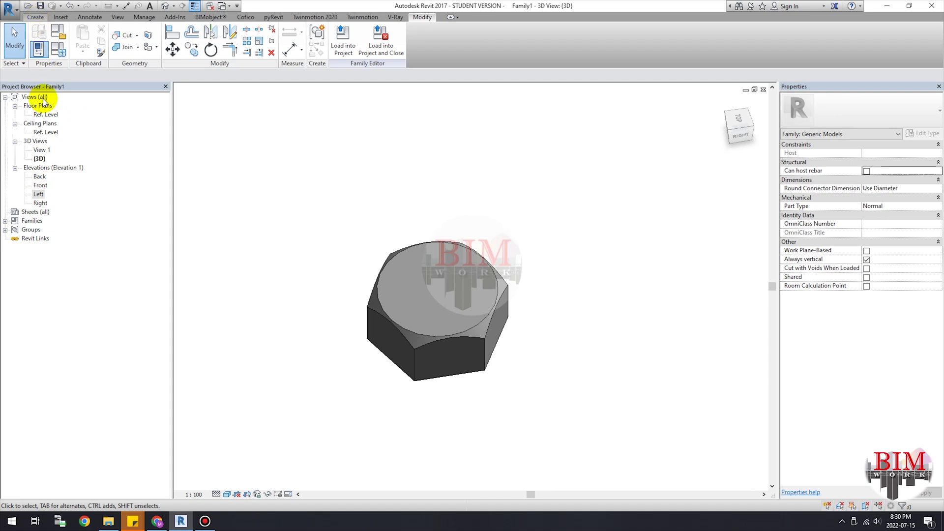
left_click(38, 194)
double_click(37, 195)
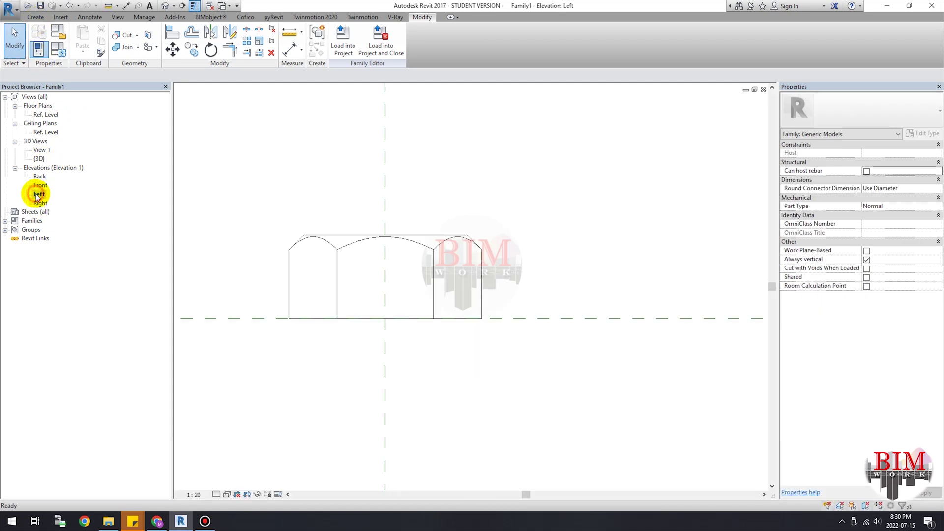
scroll(474, 371, "down", 2)
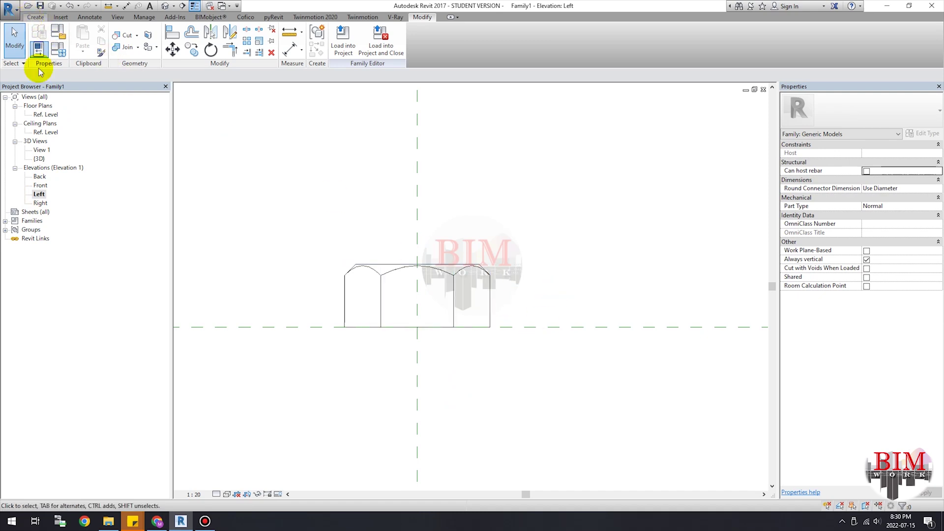
- In the Ref. Level plan, create an extrusion from a circle of about 6.3 mm radius centred on the reference planes' intersection
double_click(47, 115)
scroll(449, 274, "up", 4)
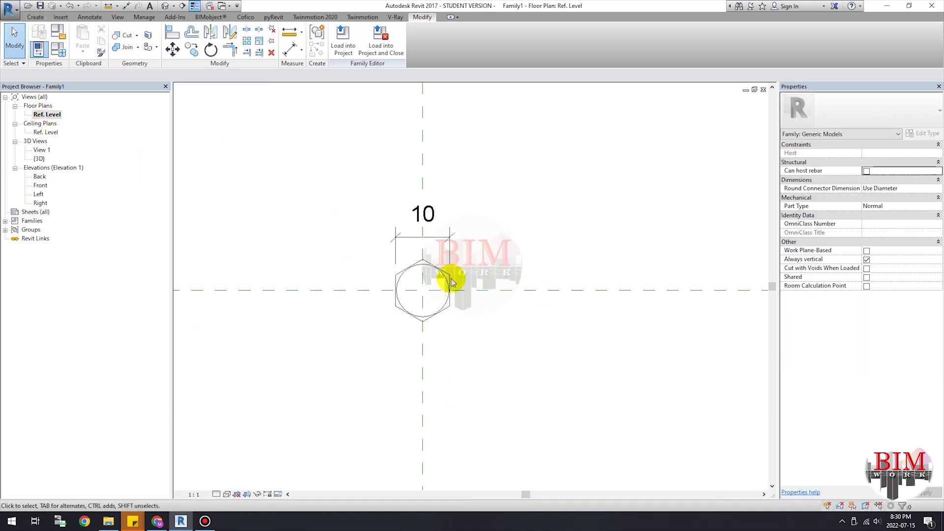
scroll(431, 318, "up", 1)
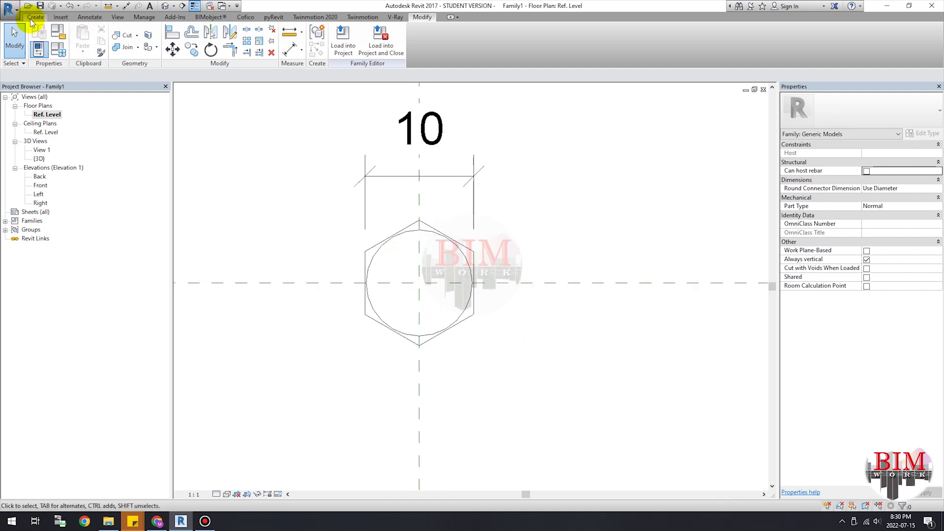
left_click(33, 17)
left_click(74, 37)
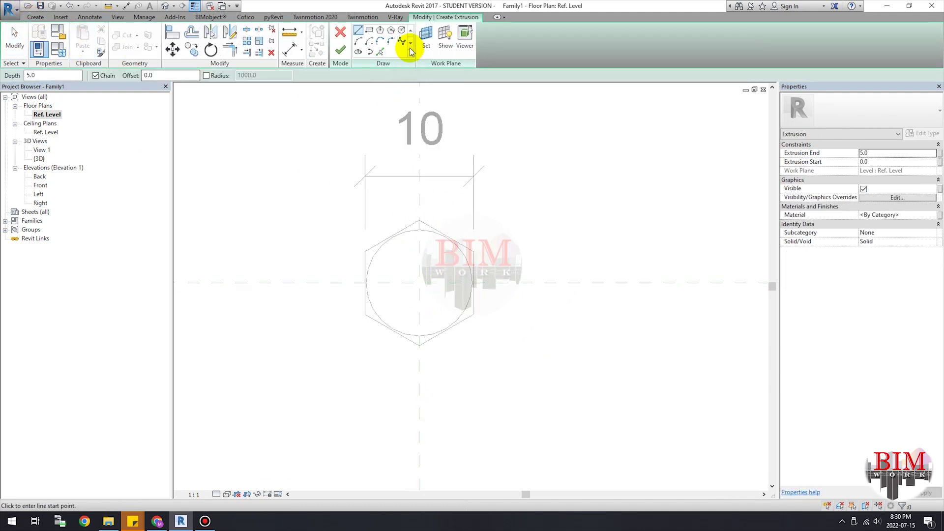
left_click(402, 31)
scroll(407, 281, "up", 2)
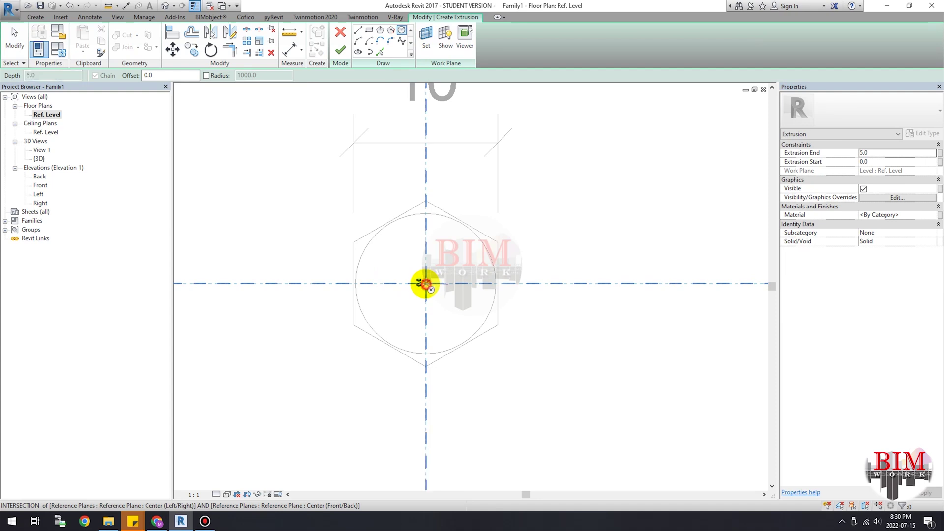
left_click(426, 283)
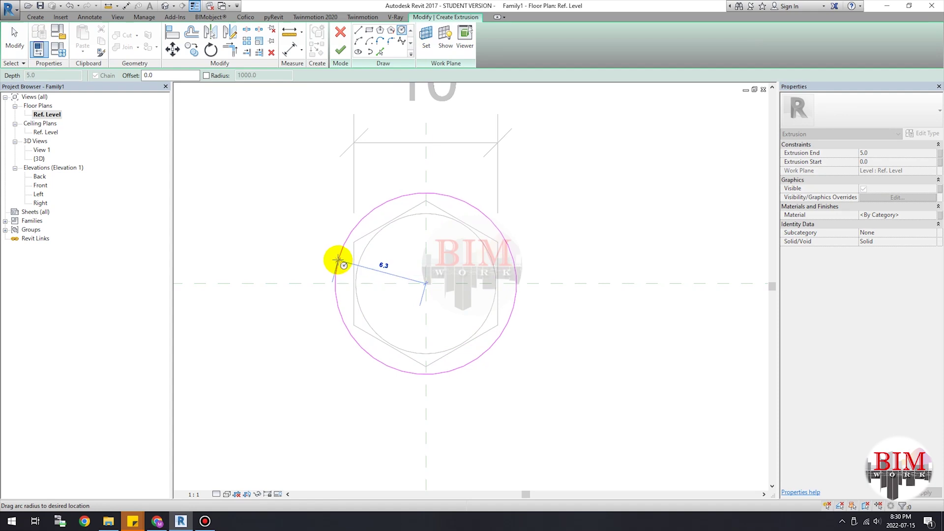
left_click(338, 259)
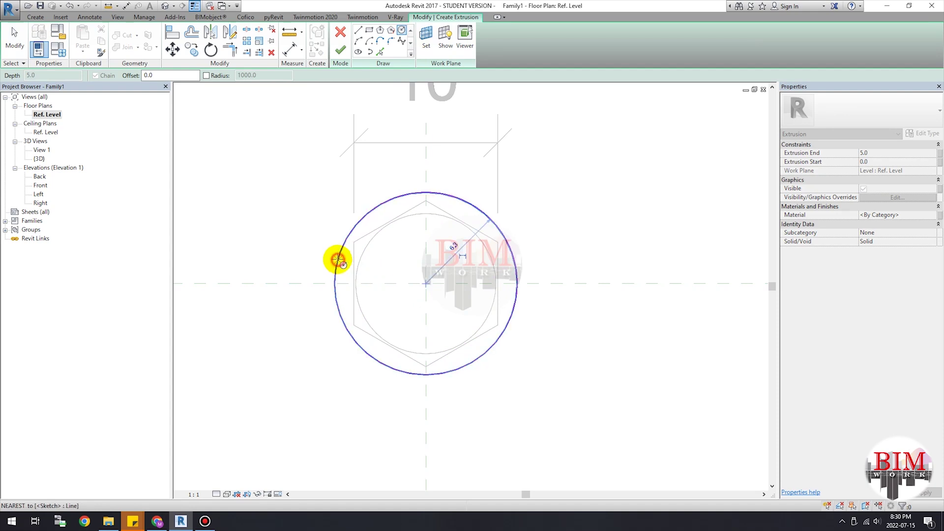
left_click(342, 56)
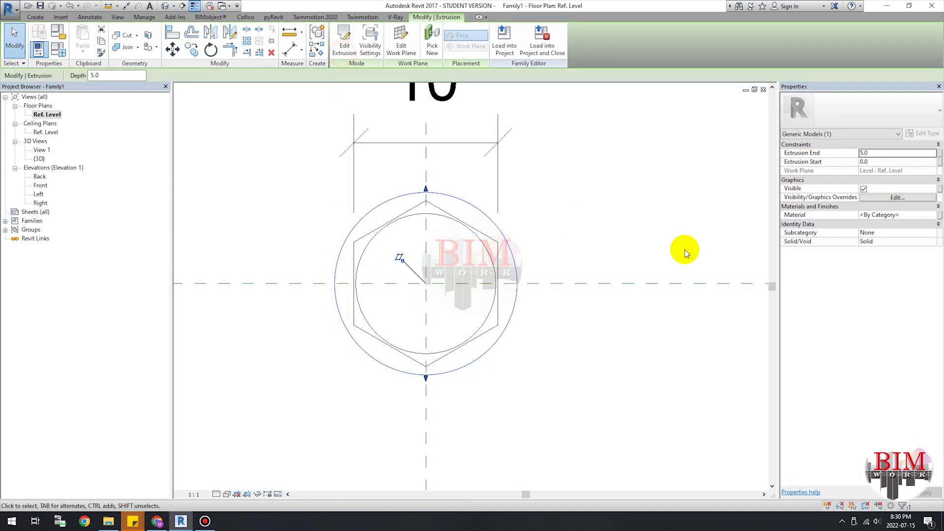
- Set the circular extrusion's end to 2 mm and deselect it
left_click(516, 271)
left_click(886, 155)
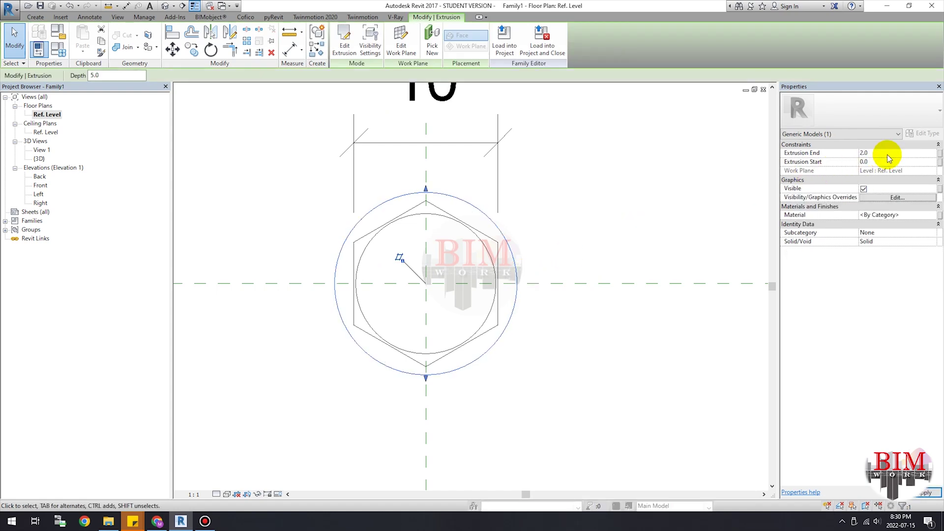
left_click(620, 199)
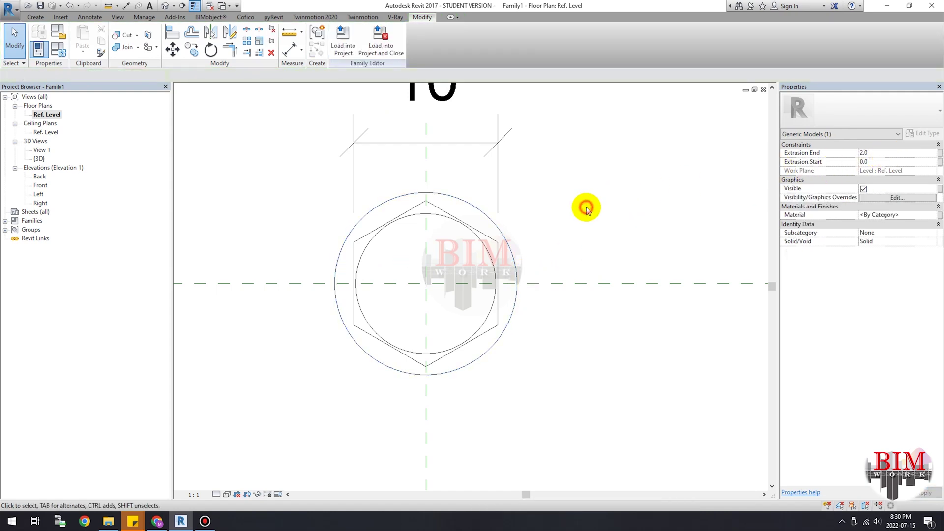
double_click(41, 187)
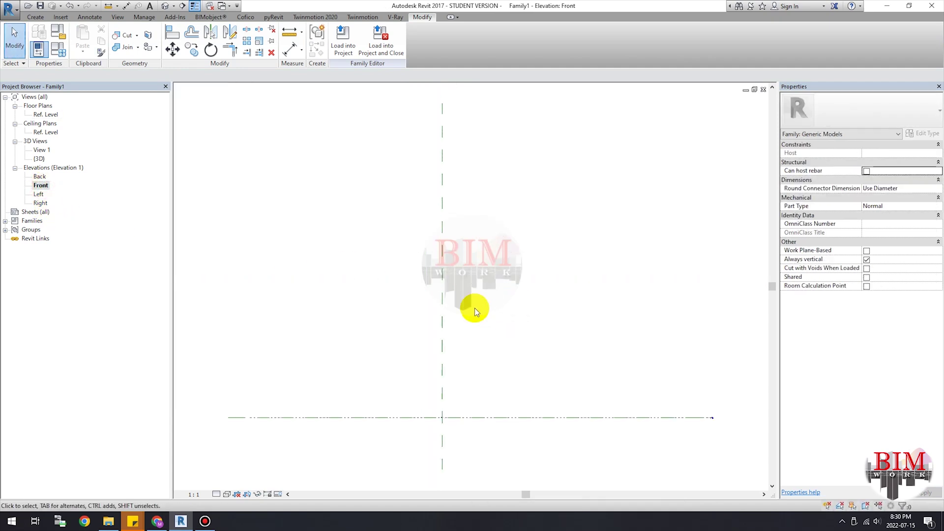
scroll(449, 415, "up", 5)
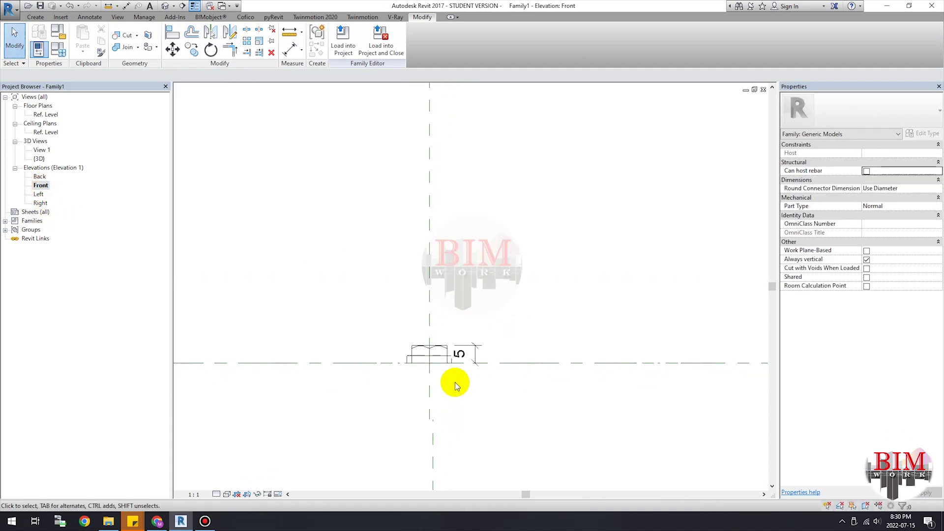
scroll(455, 382, "up", 2)
left_click(482, 269)
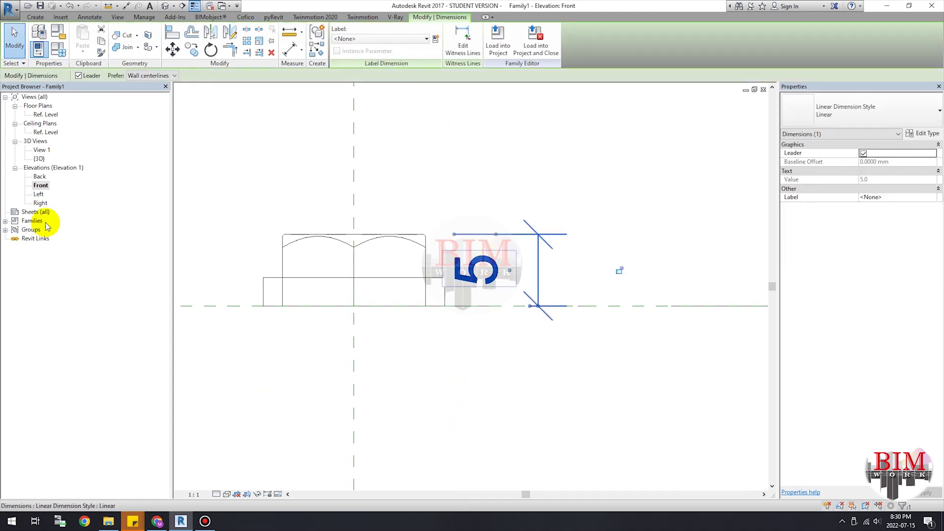
- In the Left elevation, set the circular base's extrusion end to 1.5 mm
double_click(38, 195)
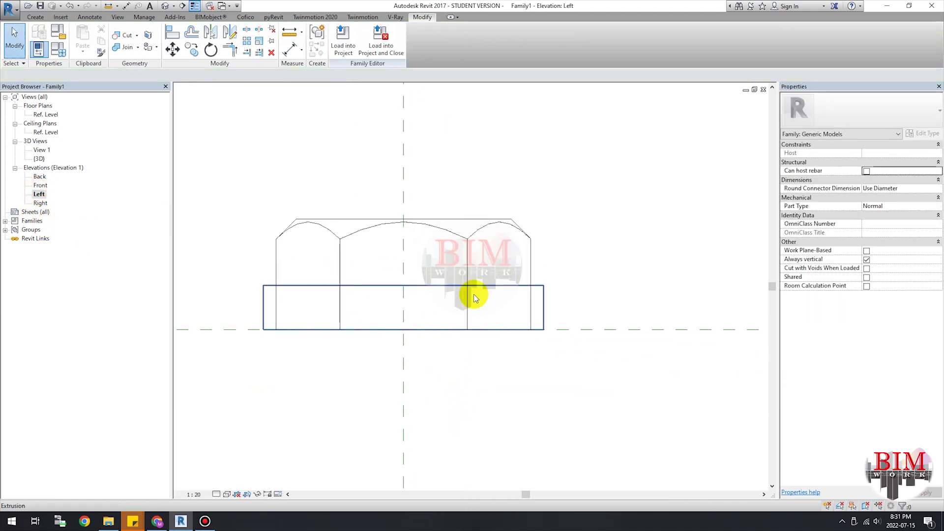
left_click(520, 286)
scroll(393, 287, "up", 1)
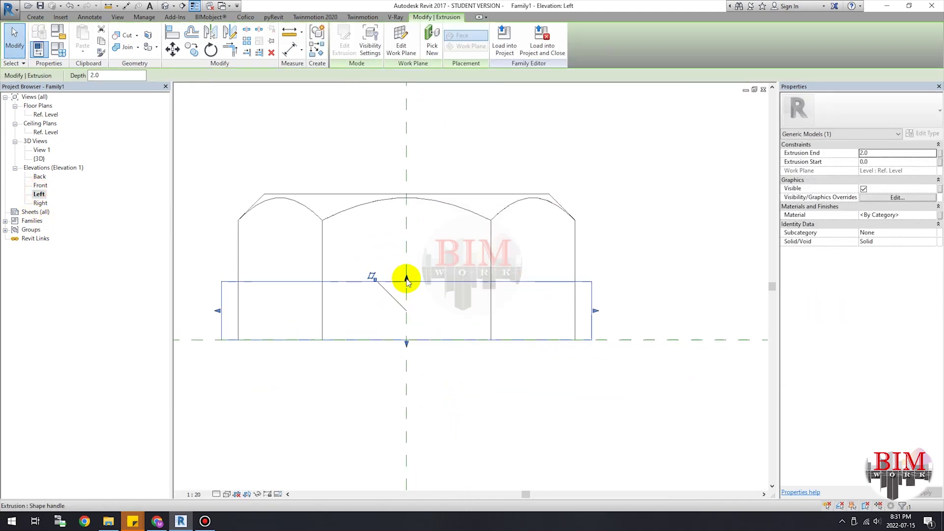
left_click(888, 156)
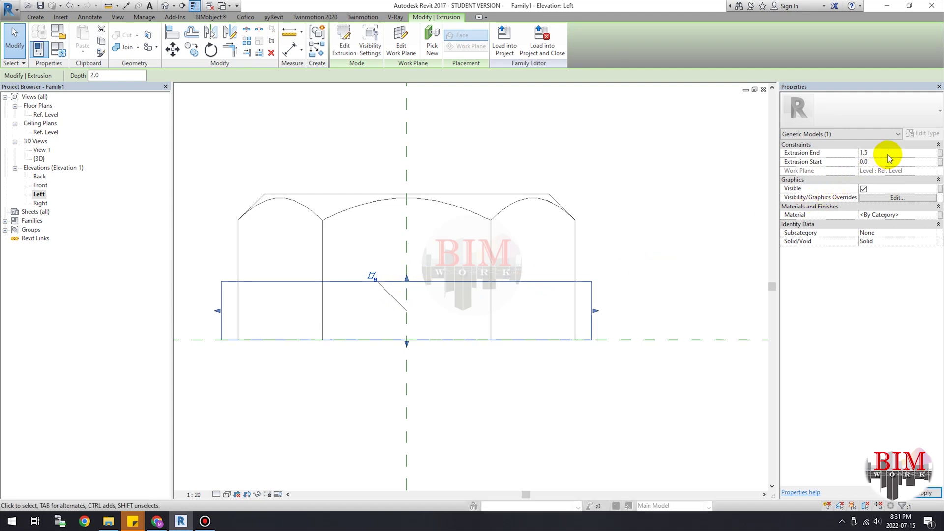
scroll(506, 311, "down", 2)
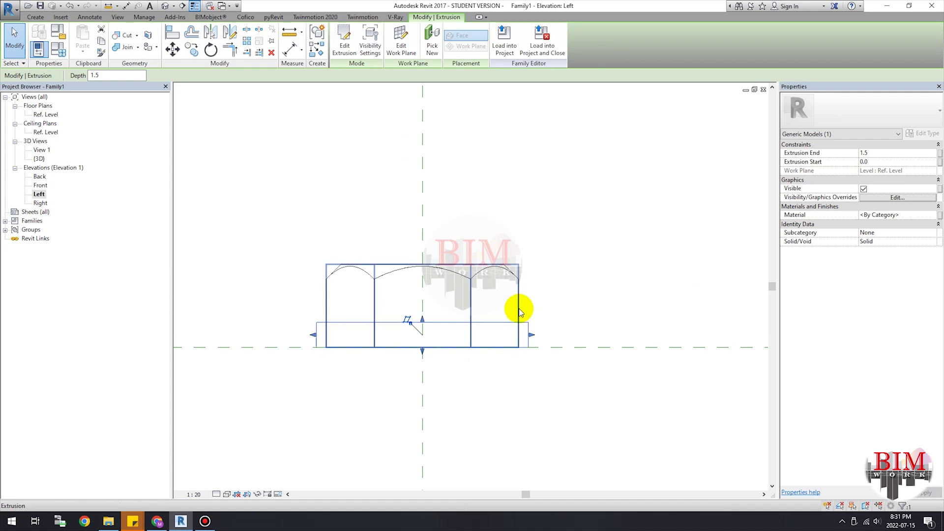
- Raise the hexagonal extrusion's bottom face to the circular base's top face, and inspect the part in the 3D view
left_click(519, 308)
scroll(425, 354, "up", 2)
left_click_drag(421, 346, 423, 304)
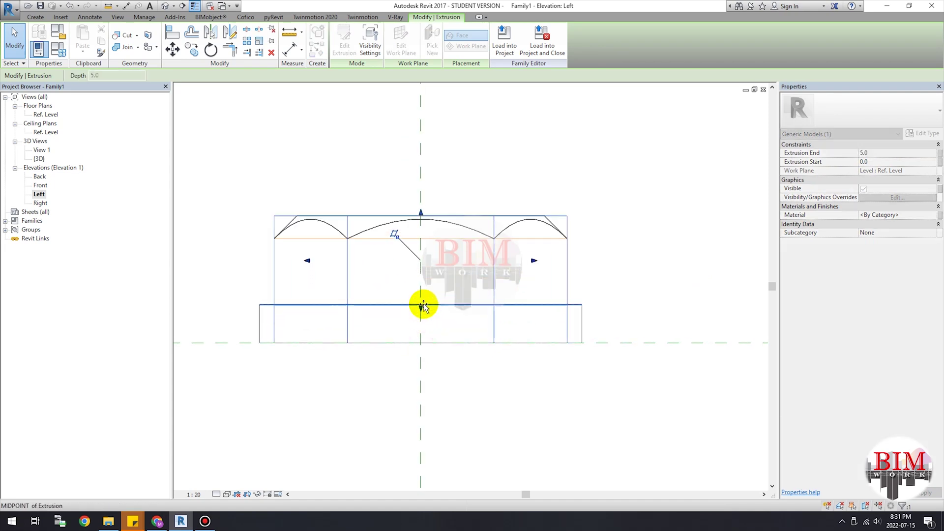
left_click(444, 378)
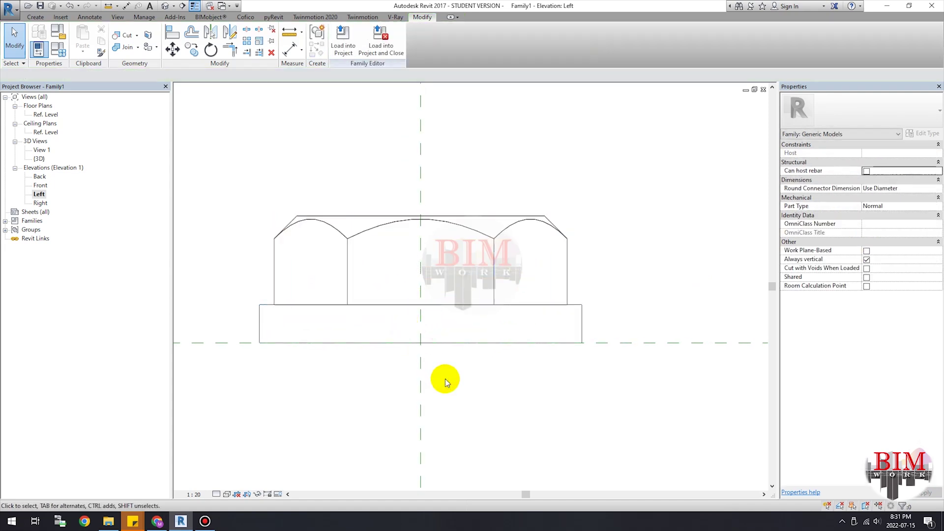
scroll(501, 418, "down", 2)
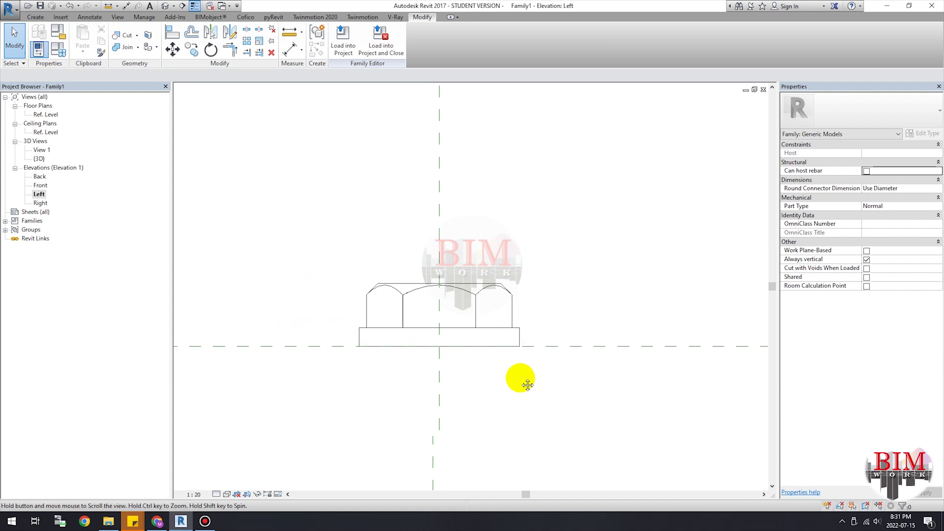
left_click(166, 6)
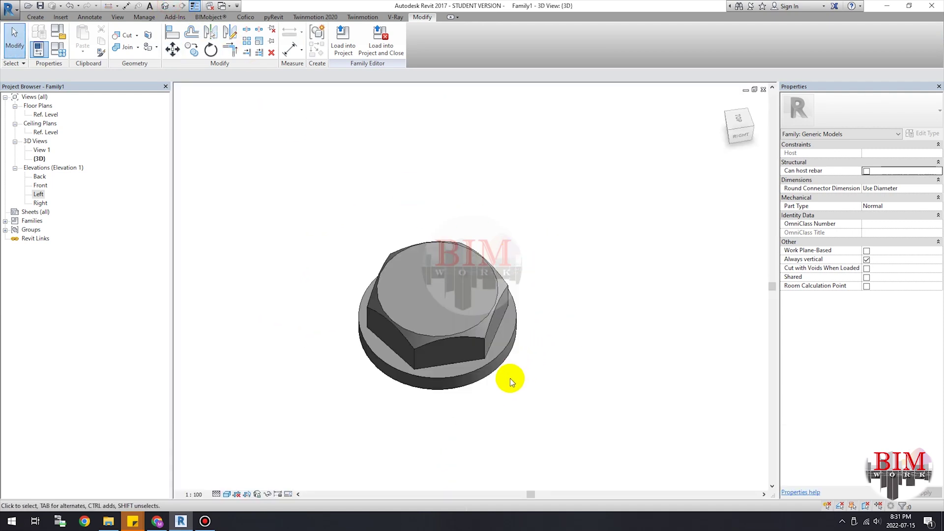
middle_click_drag(474, 416, 455, 386, "shift")
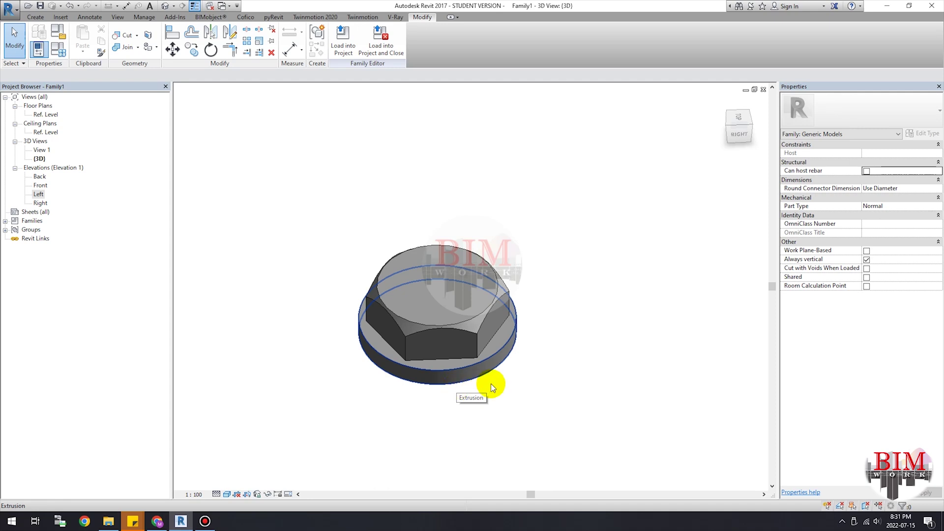
- In the Left elevation, lower the circular base's top face slightly to thin the flange, and inspect the part in 3D
double_click(39, 194)
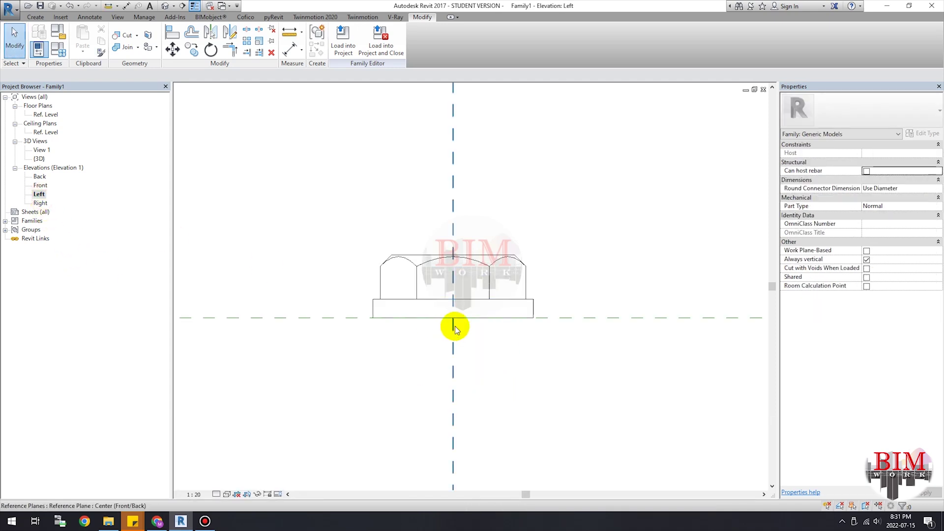
left_click(467, 299)
scroll(445, 305, "up", 2)
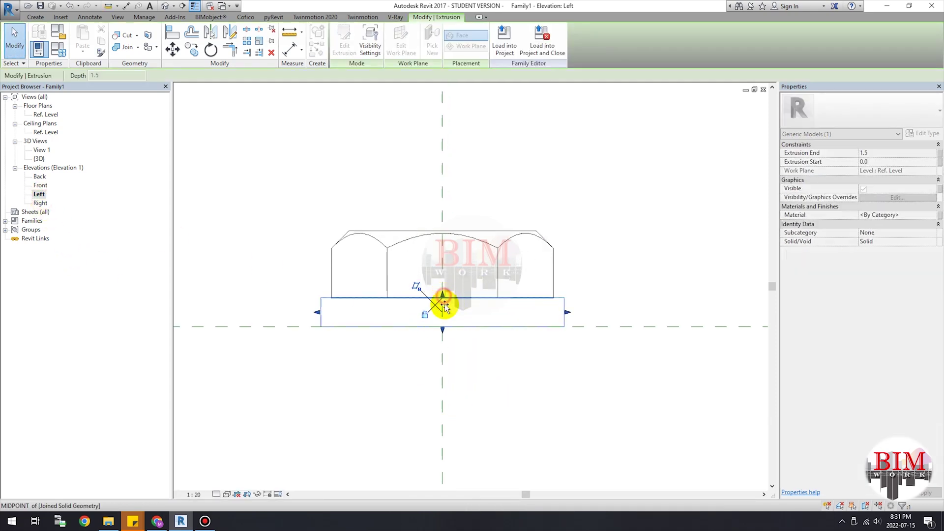
left_click(507, 380)
scroll(508, 354, "down", 2)
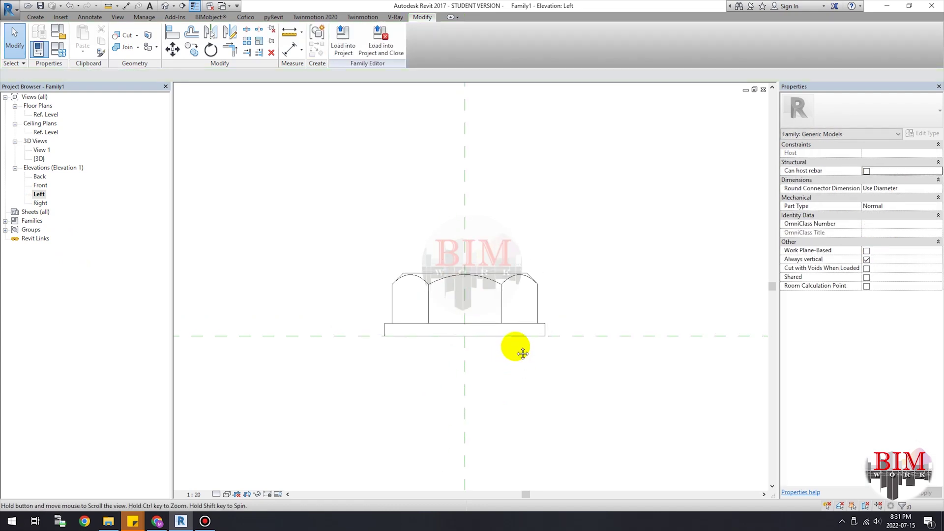
middle_click_drag(523, 352, 525, 342)
left_click(165, 6)
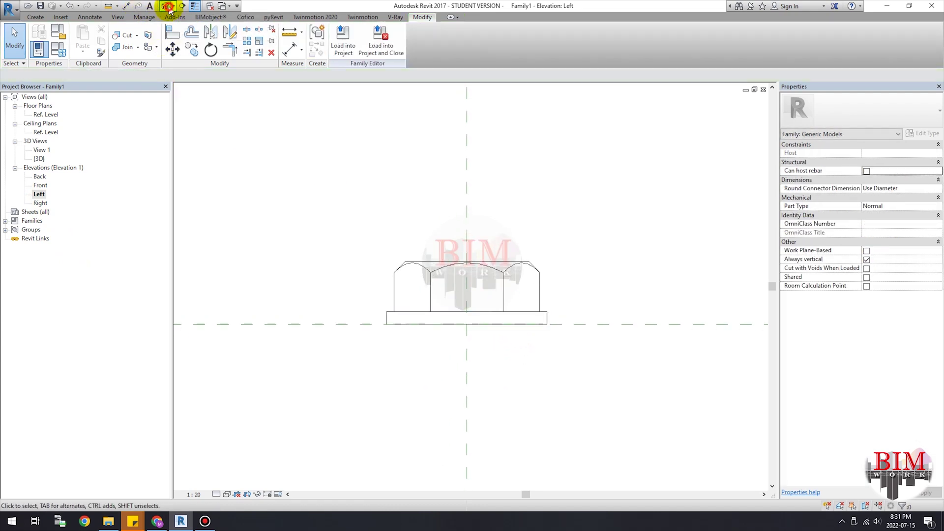
middle_click_drag(535, 288, 569, 370, "shift")
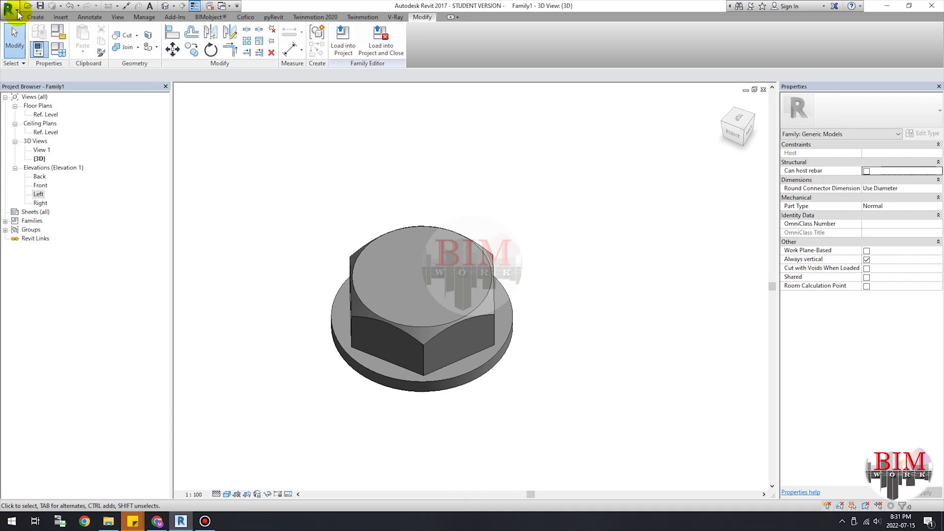
- Delete Nut Genaric Model.0001.rfa from the Desktop and save the family there as Nut Genaric Model.rfa, replacing the existing file
left_click(18, 12)
left_click(22, 98)
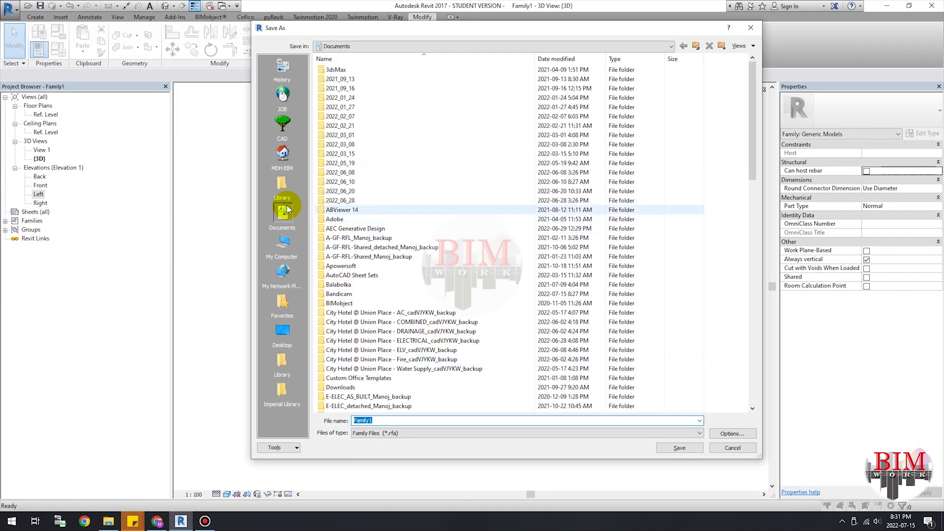
left_click(283, 330)
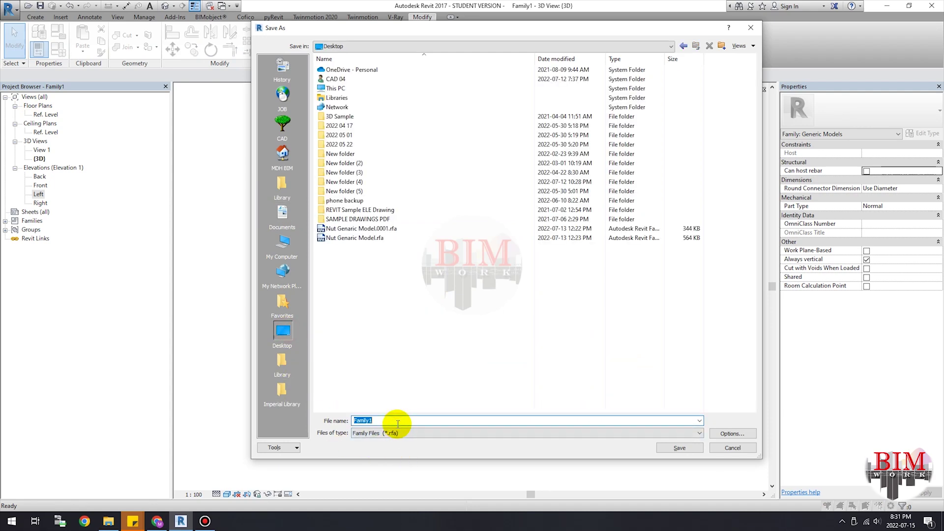
left_click(369, 239)
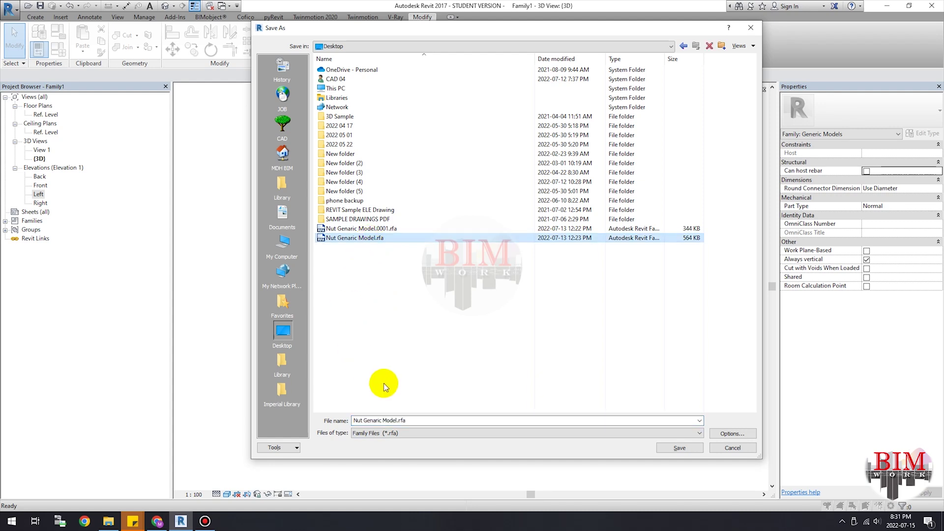
left_click(384, 387)
left_click(371, 228)
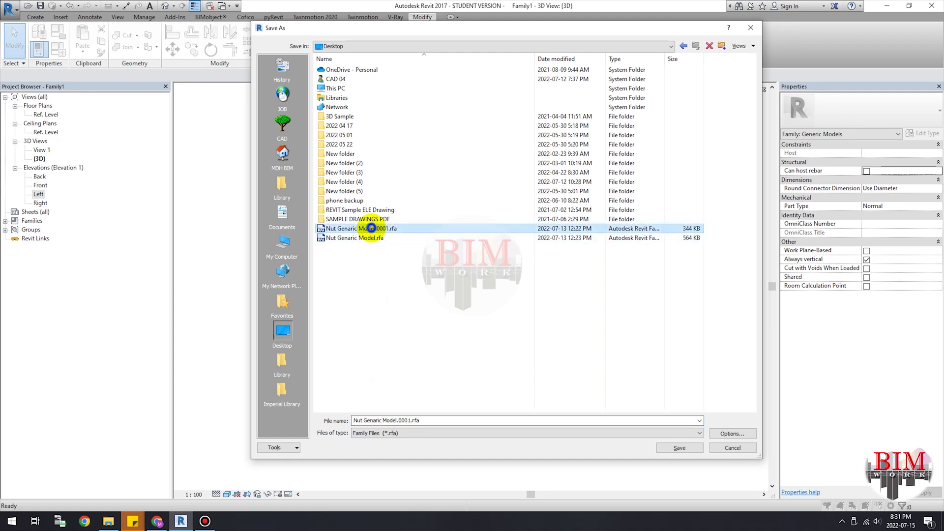
right_click(371, 228)
left_click(393, 427)
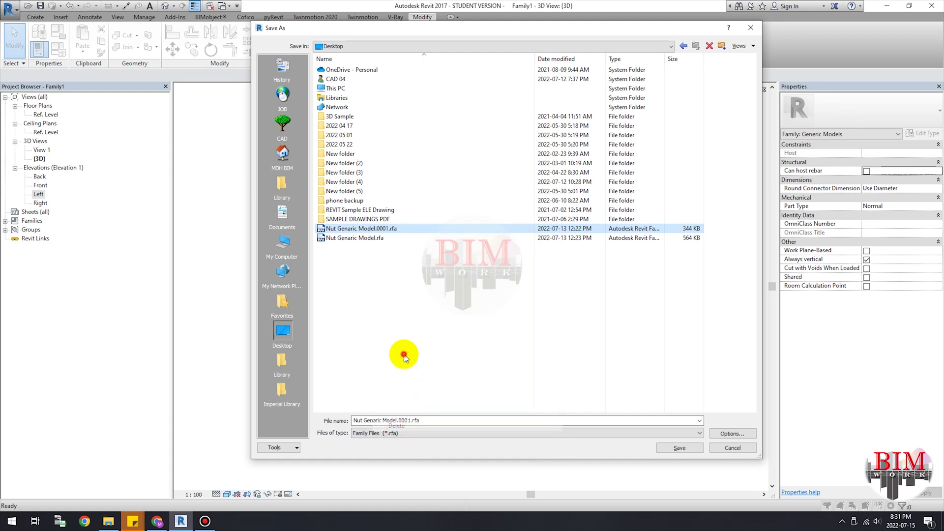
left_click(372, 230)
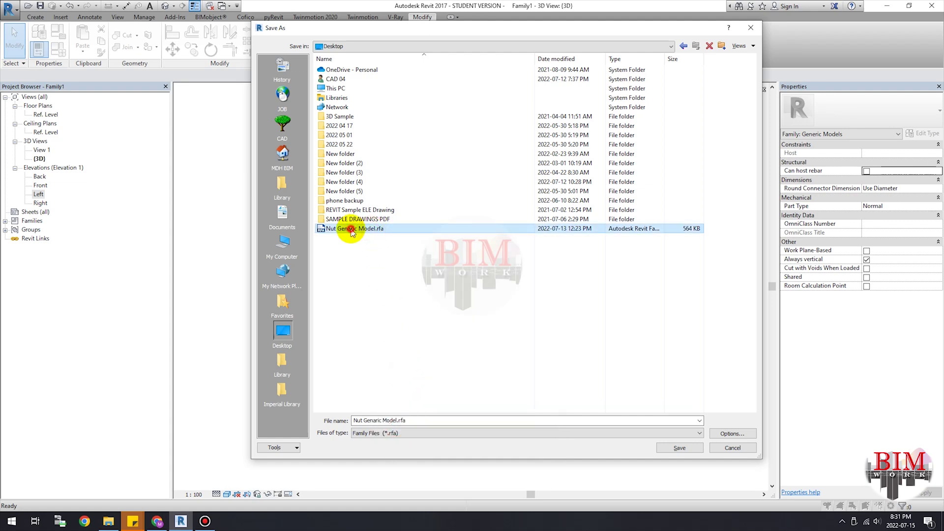
double_click(351, 230)
left_click(465, 268)
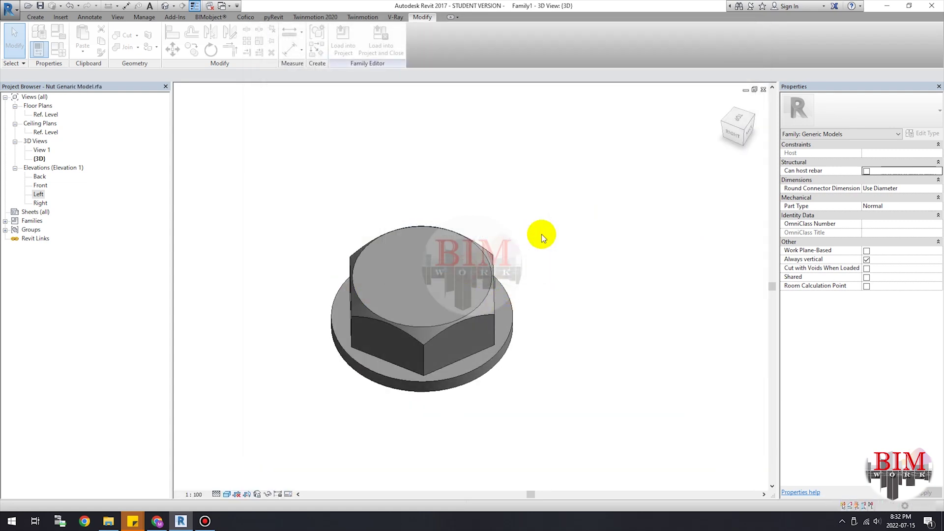
- Inspect the saved flanged part from another angle and return the 3D view to its home orientation
left_click(541, 234)
middle_click_drag(541, 234, 557, 272, "shift")
middle_click_drag(553, 336, 592, 340)
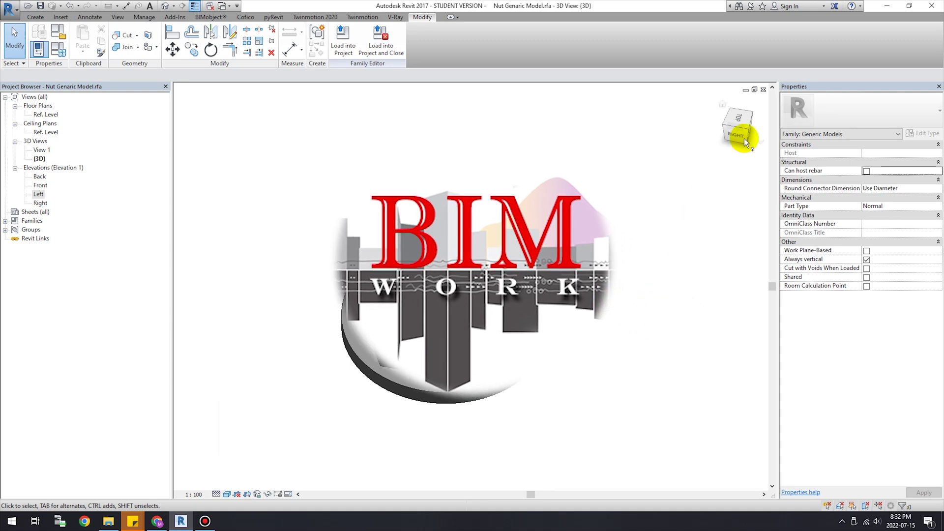
left_click(722, 104)
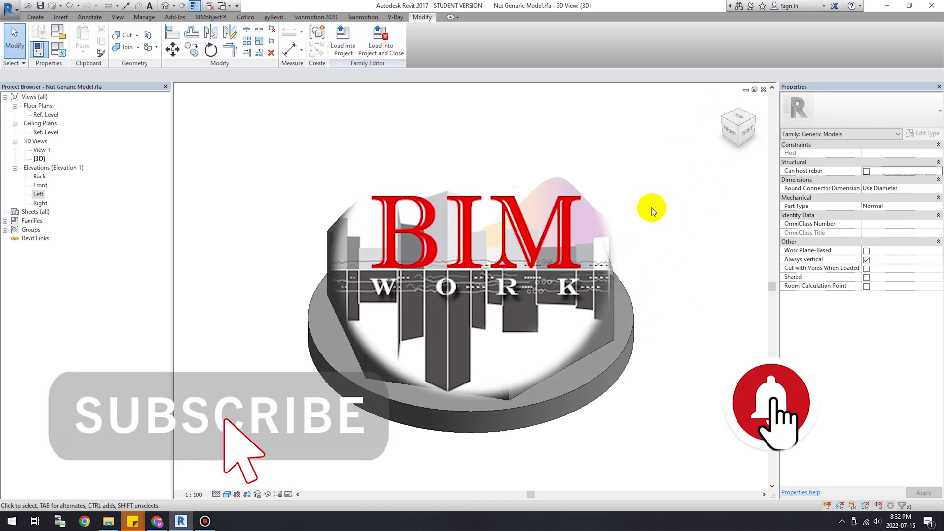